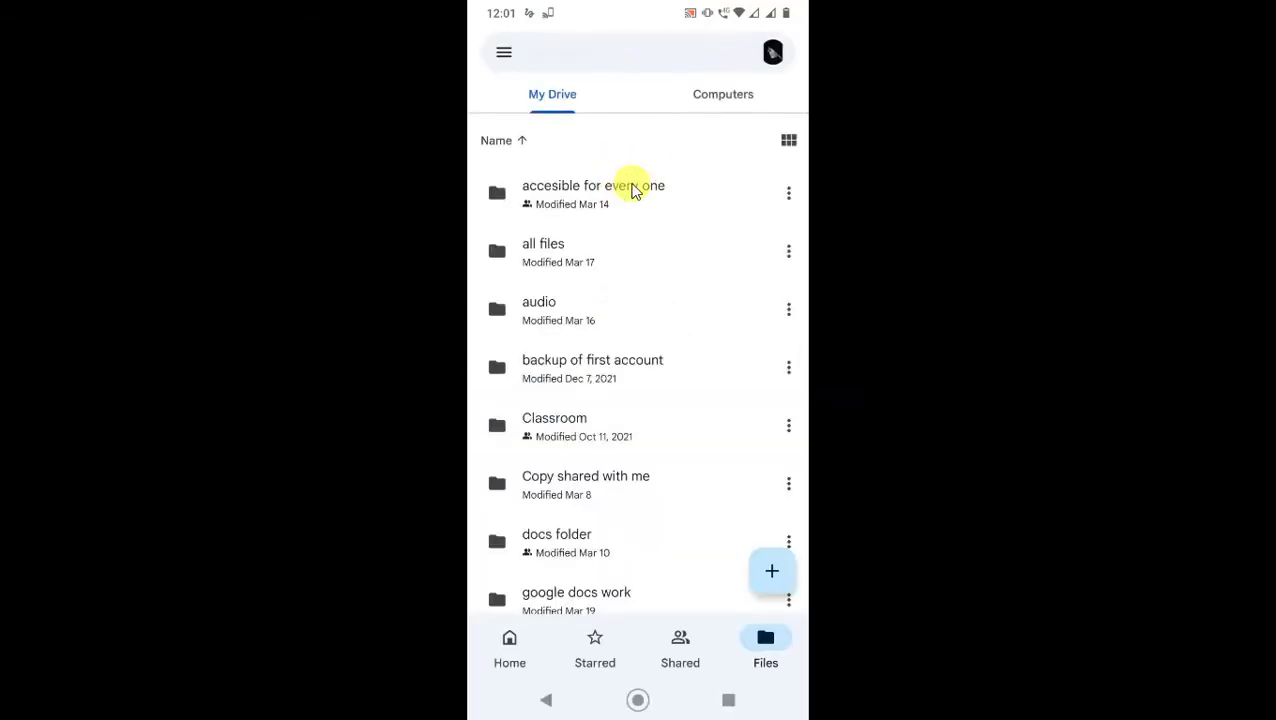
- Apply the Videos type filter to the Drive search to list Wildlife.wmv and mp4 clips
scroll(686, 404, "down", 10)
scroll(738, 364, "up", 10)
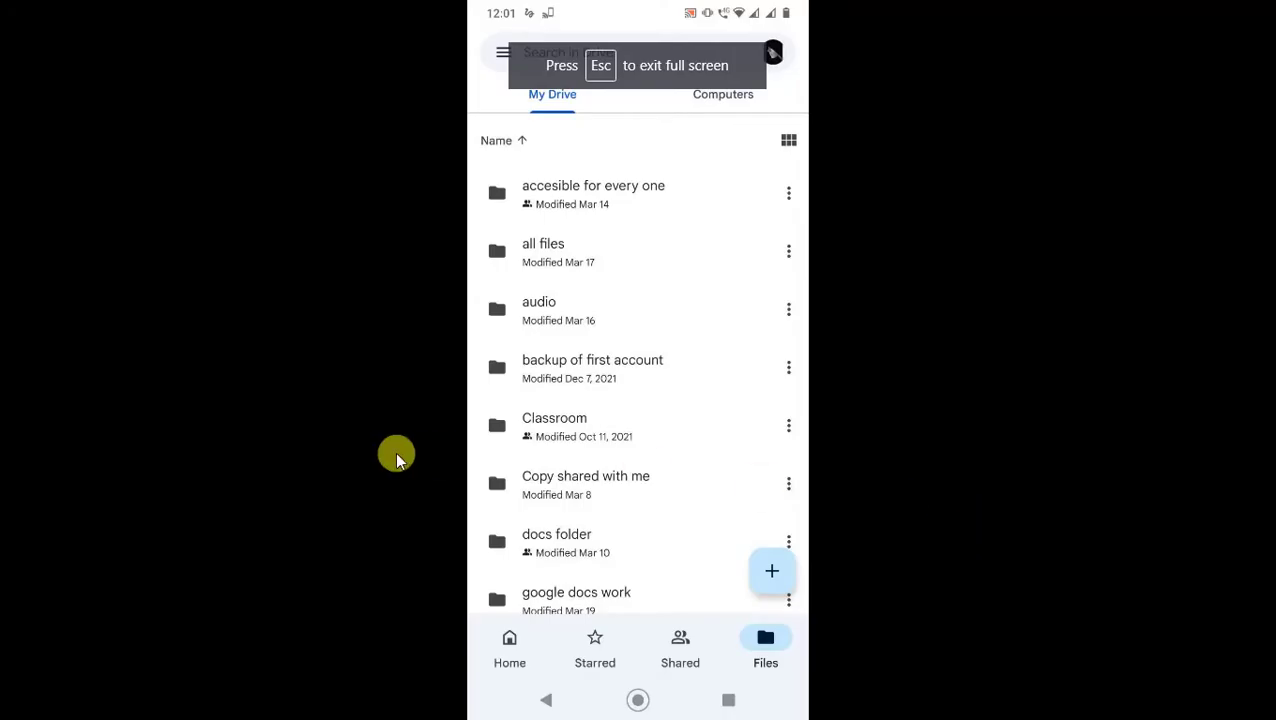
scroll(630, 380, "down", 5)
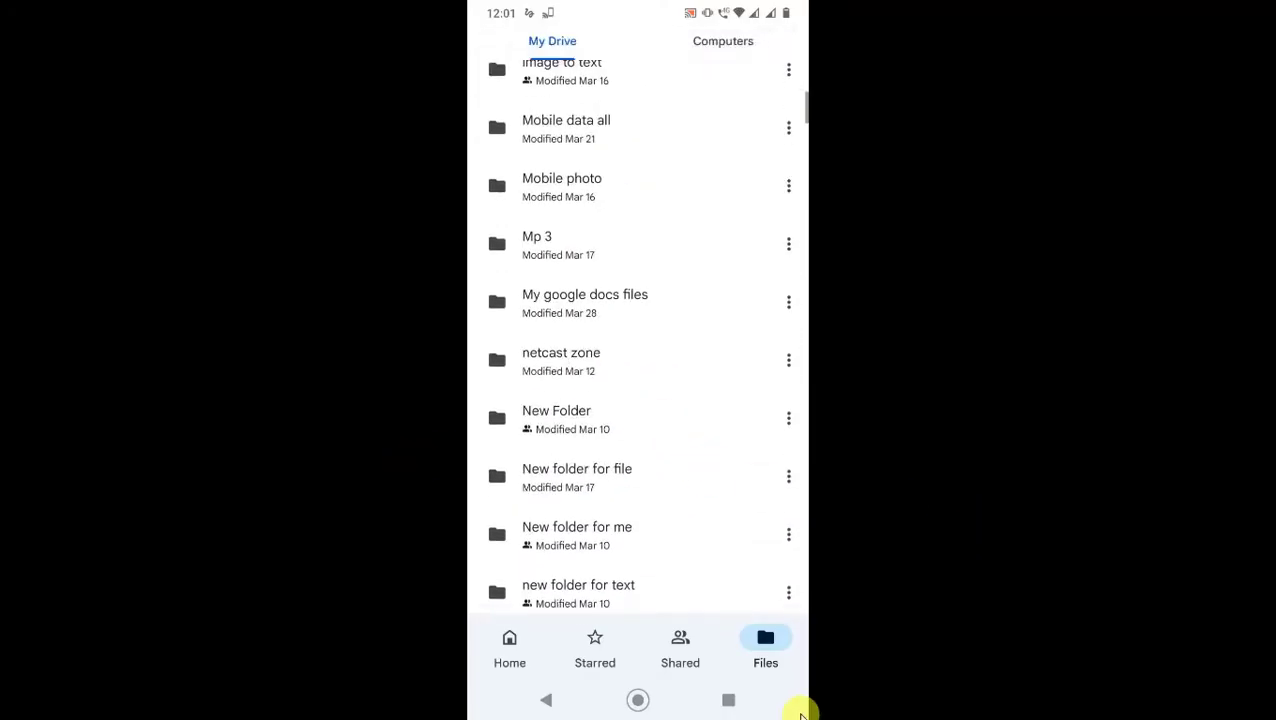
scroll(740, 413, "up", 10)
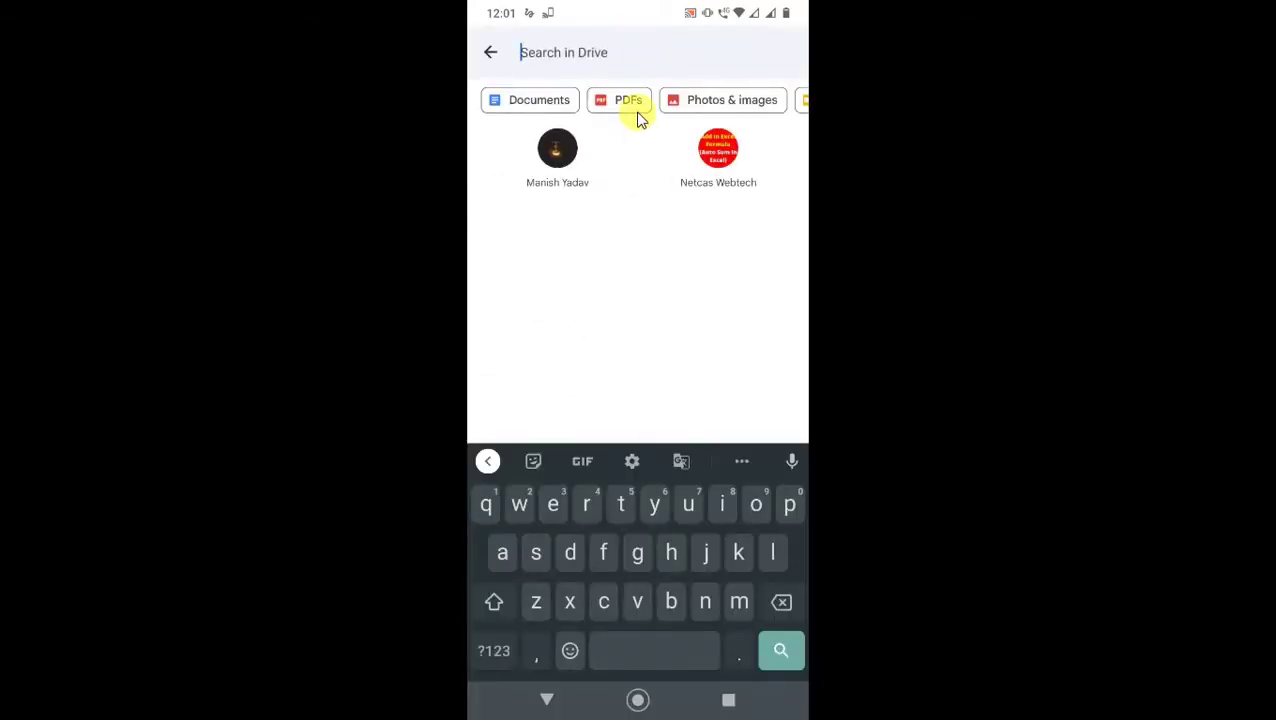
scroll(645, 110, "right", 5)
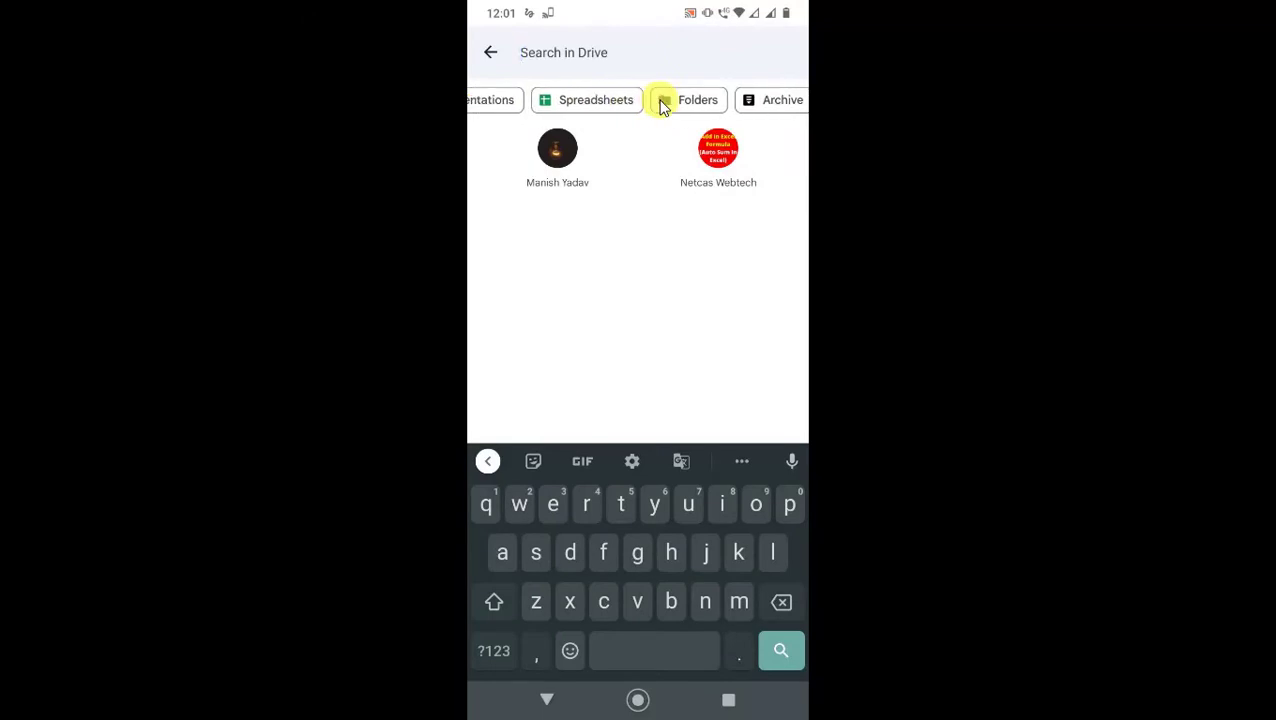
scroll(660, 105, "right", 3)
left_click(700, 100)
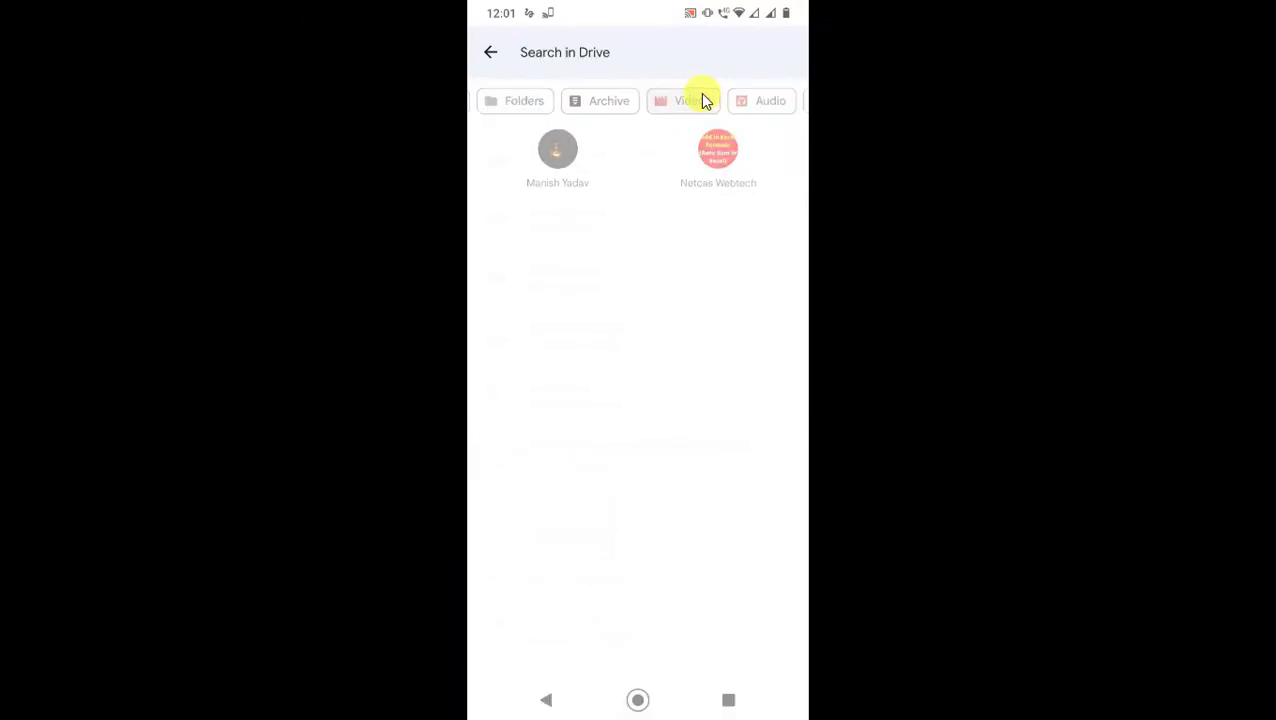
- Open the Wildlife (2).wmv options and view who has access to the video
scroll(645, 272, "down", 1)
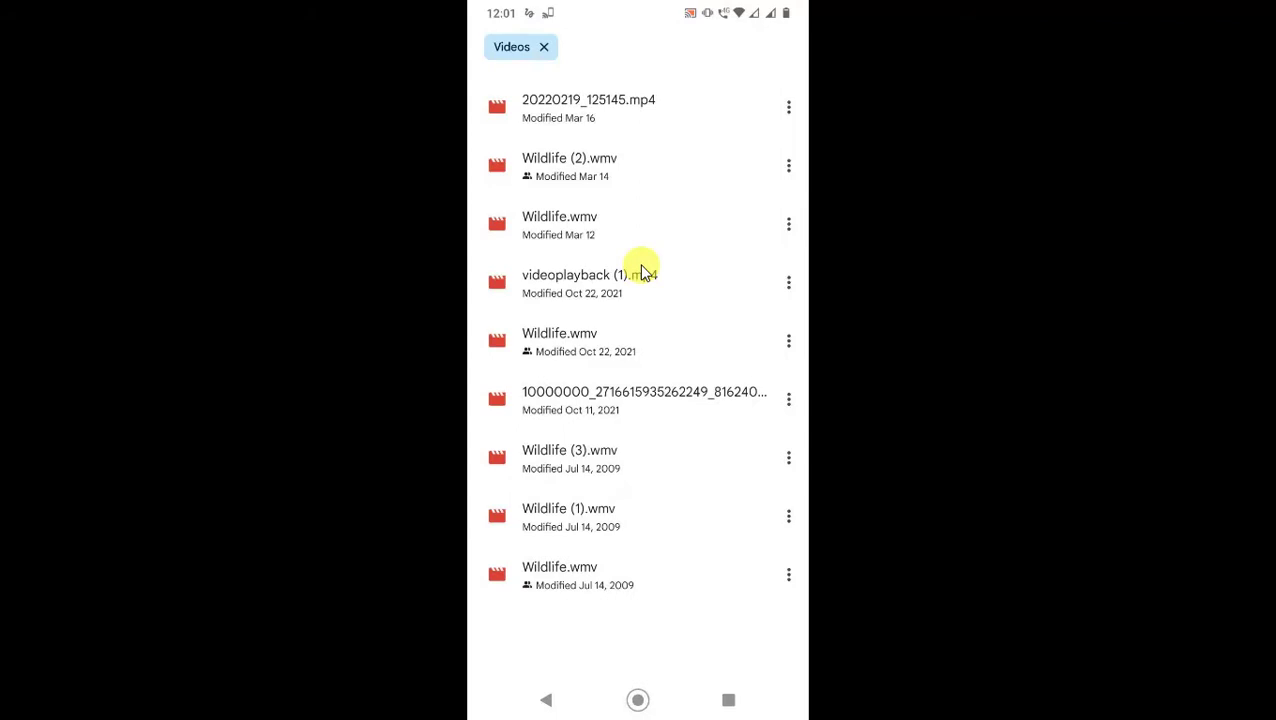
scroll(645, 272, "up", 1)
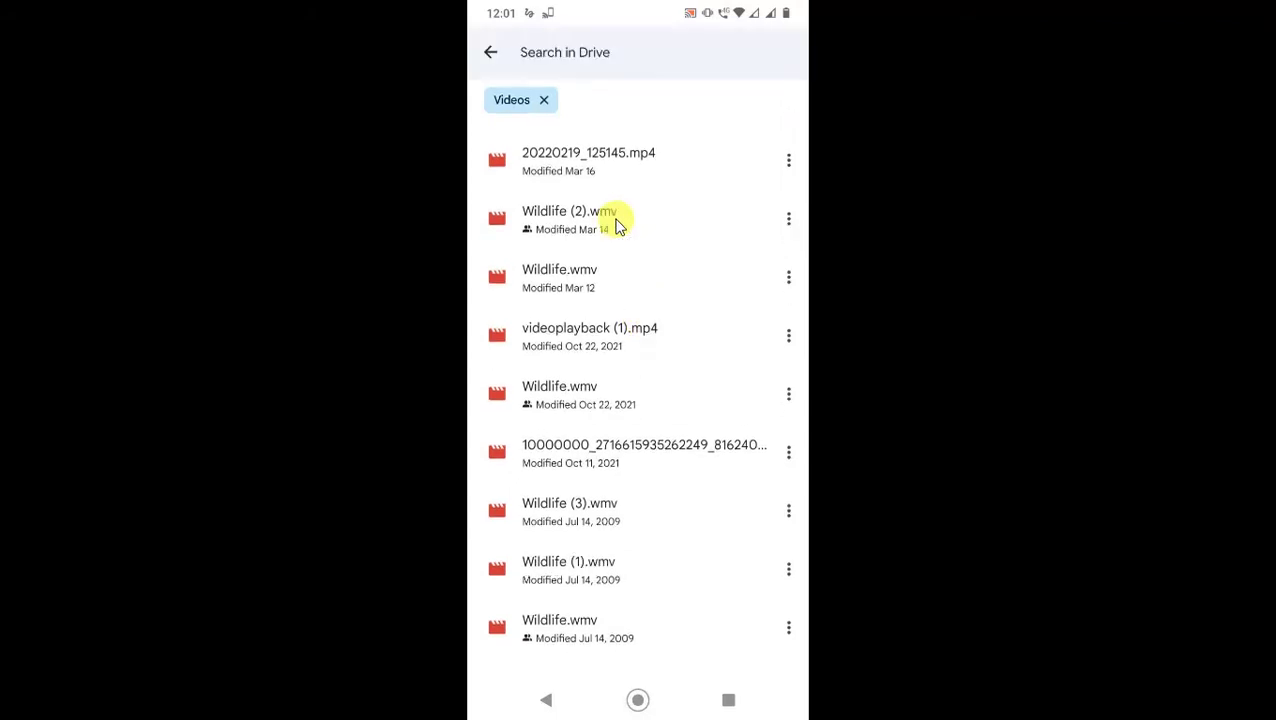
left_click(782, 220)
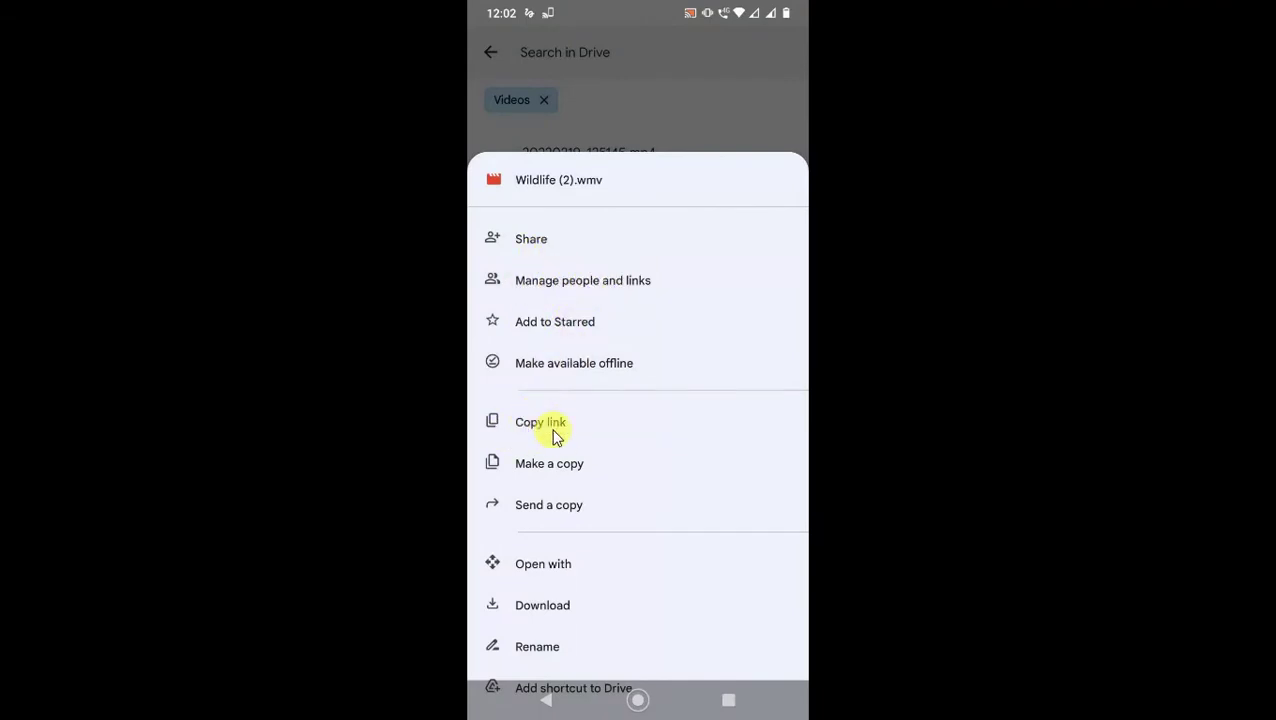
left_click(578, 285)
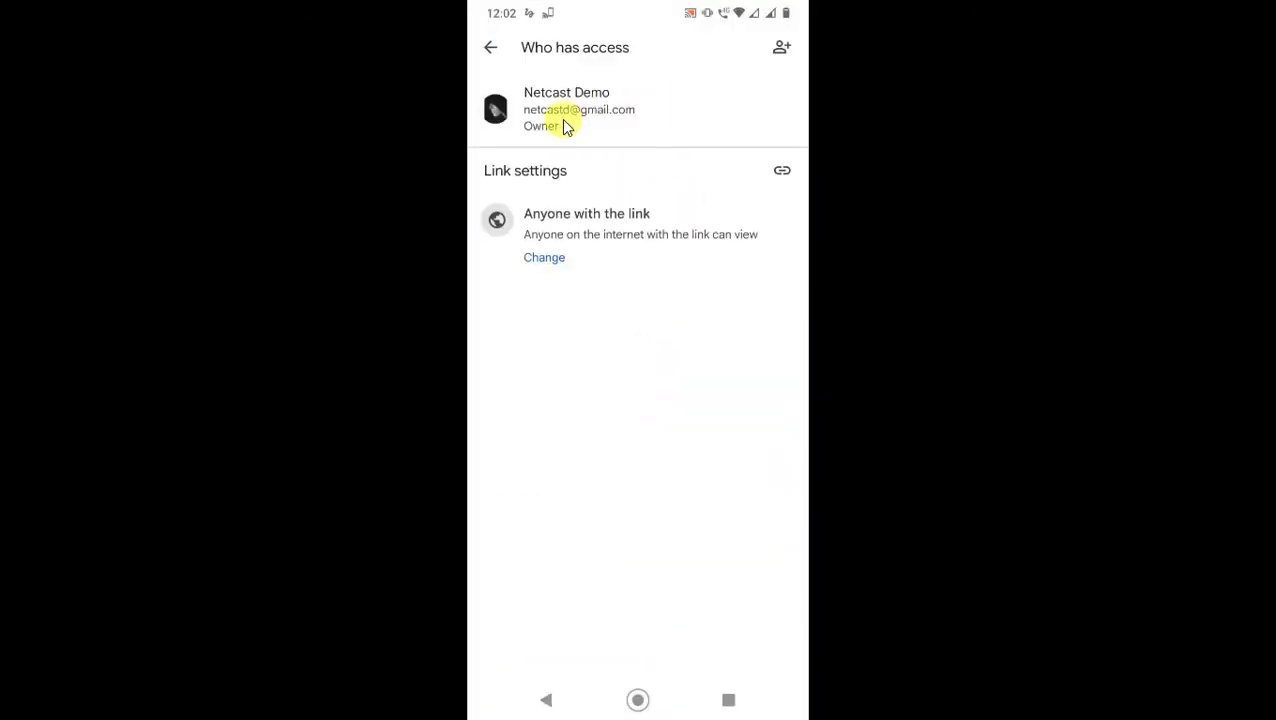
- Keep Wildlife (2).wmv's link access at Anyone with the link, role Viewer
left_click(555, 260)
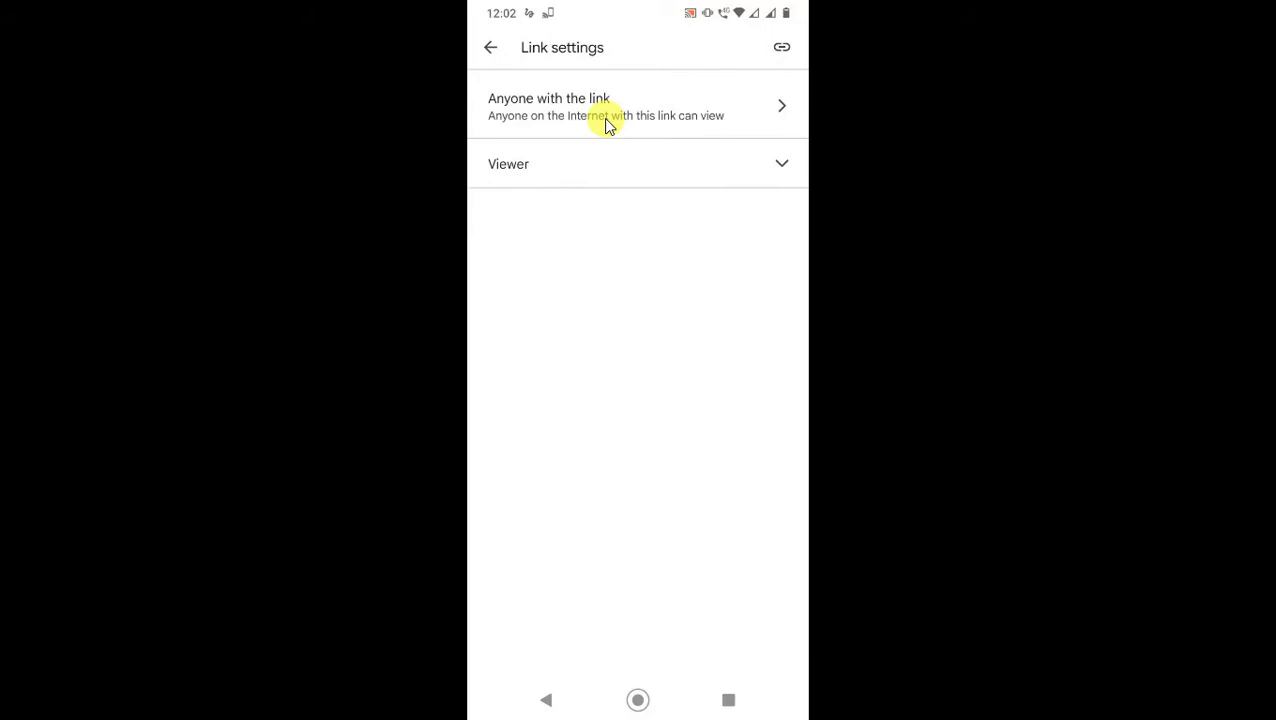
left_click(603, 118)
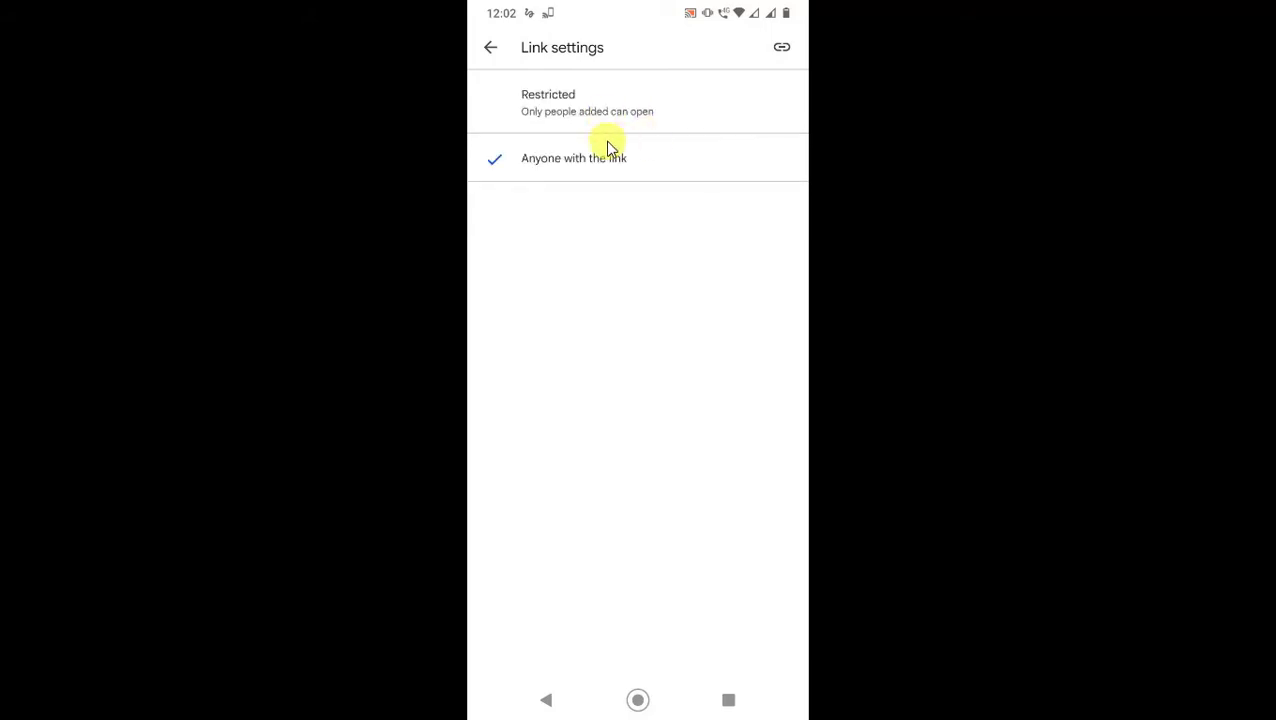
left_click(531, 160)
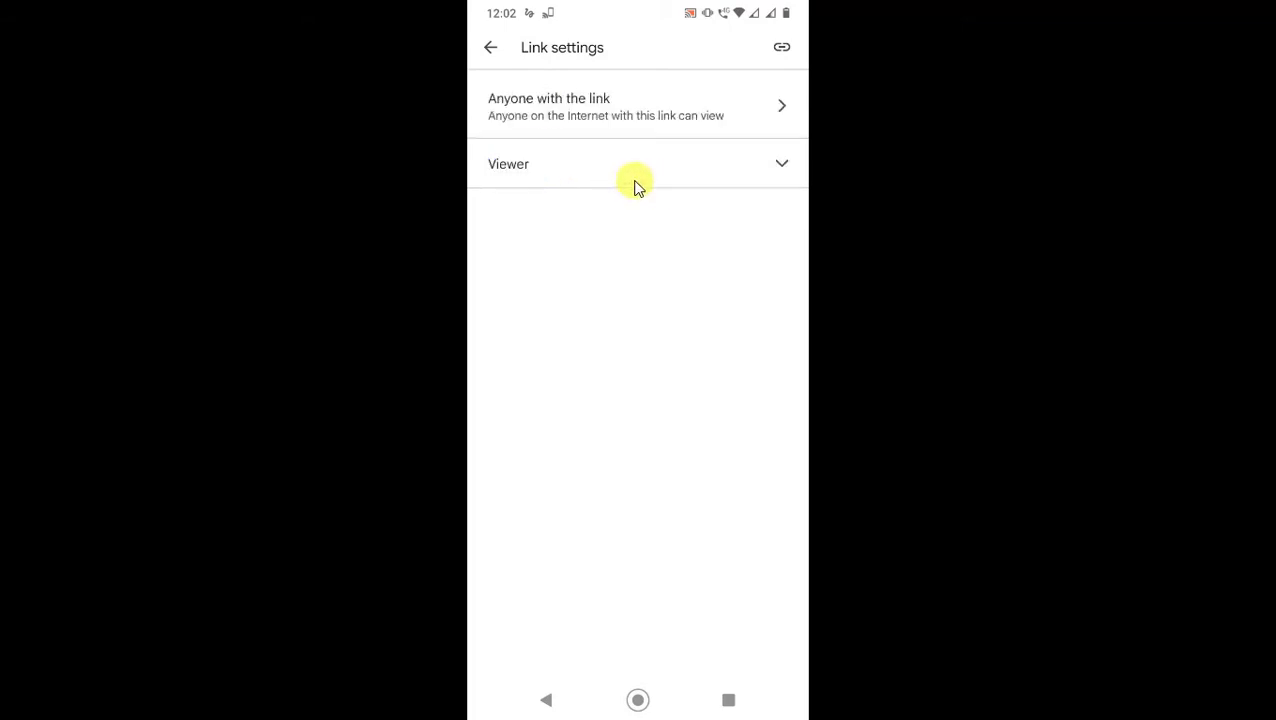
left_click(615, 166)
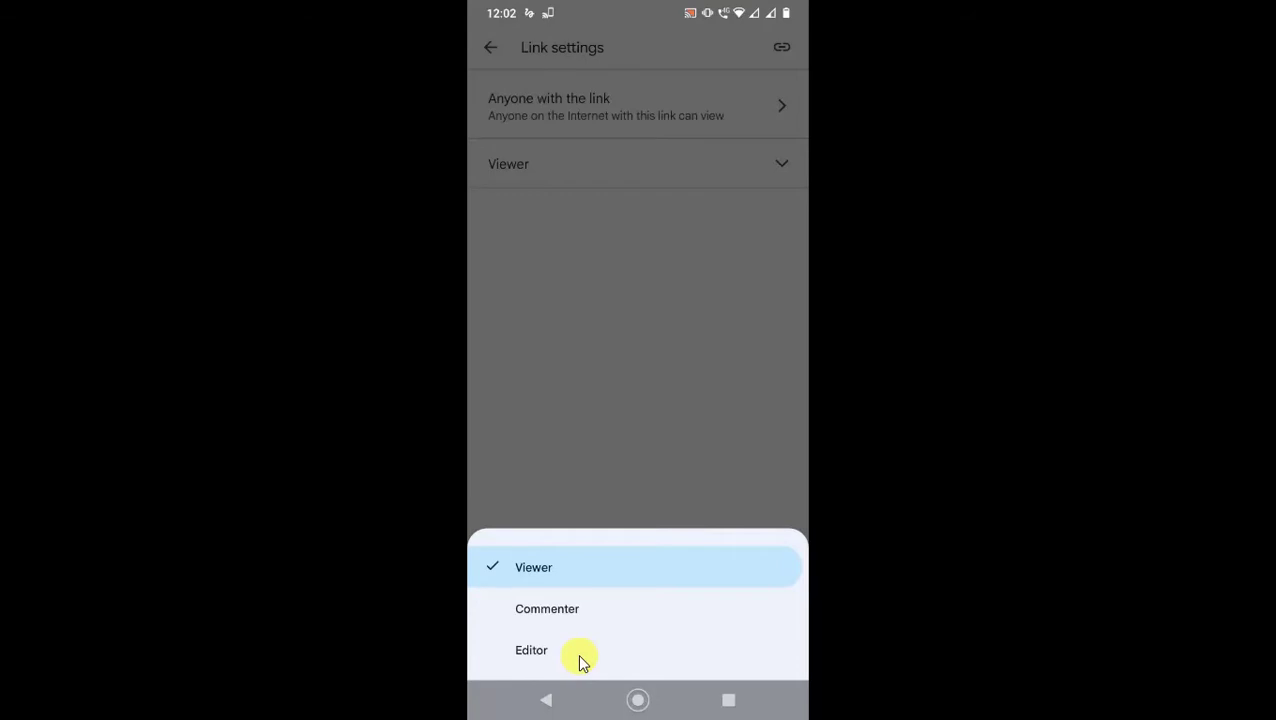
left_click(530, 567)
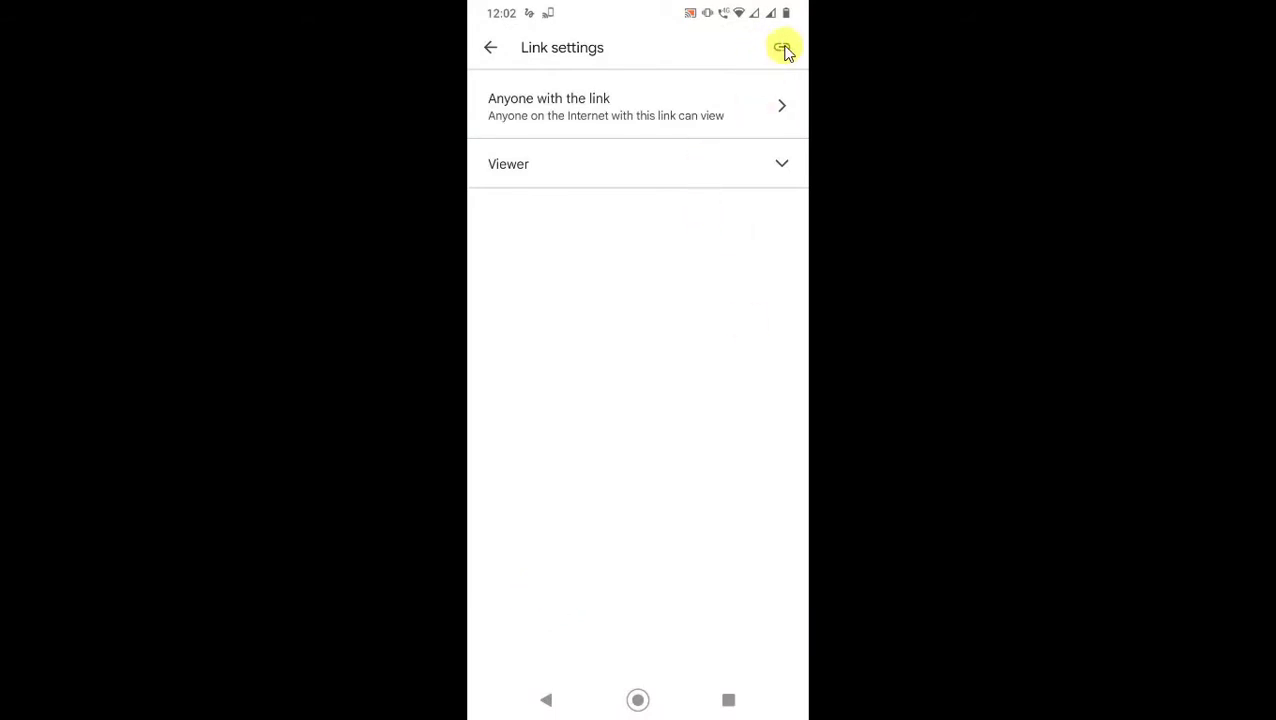
- Copy the view-only link and return to the Videos search results
left_click(783, 48)
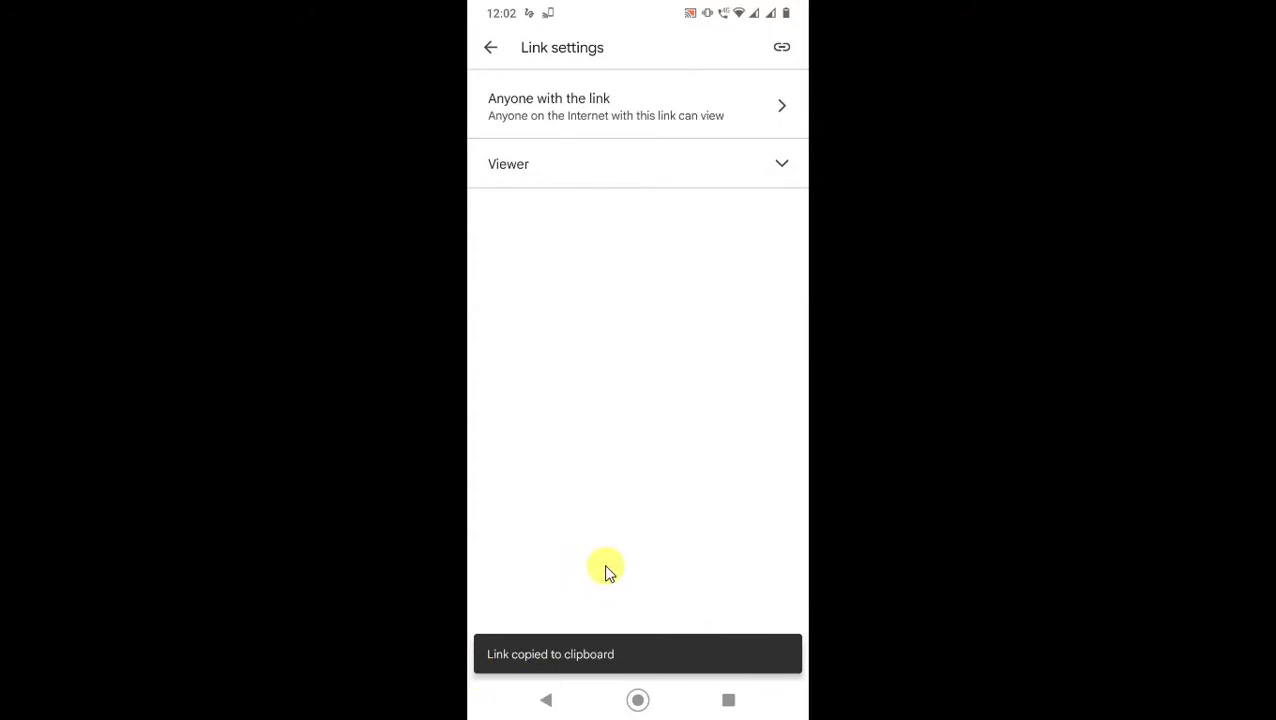
key("Escape")
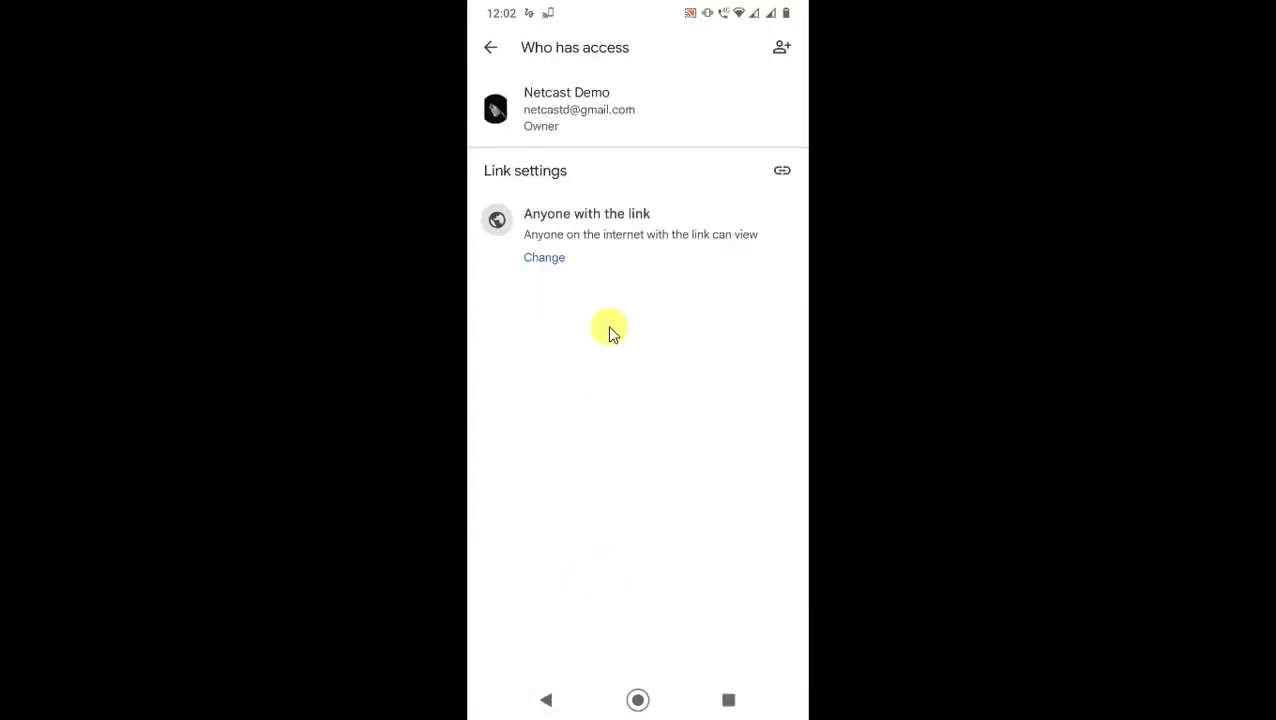
key("Escape")
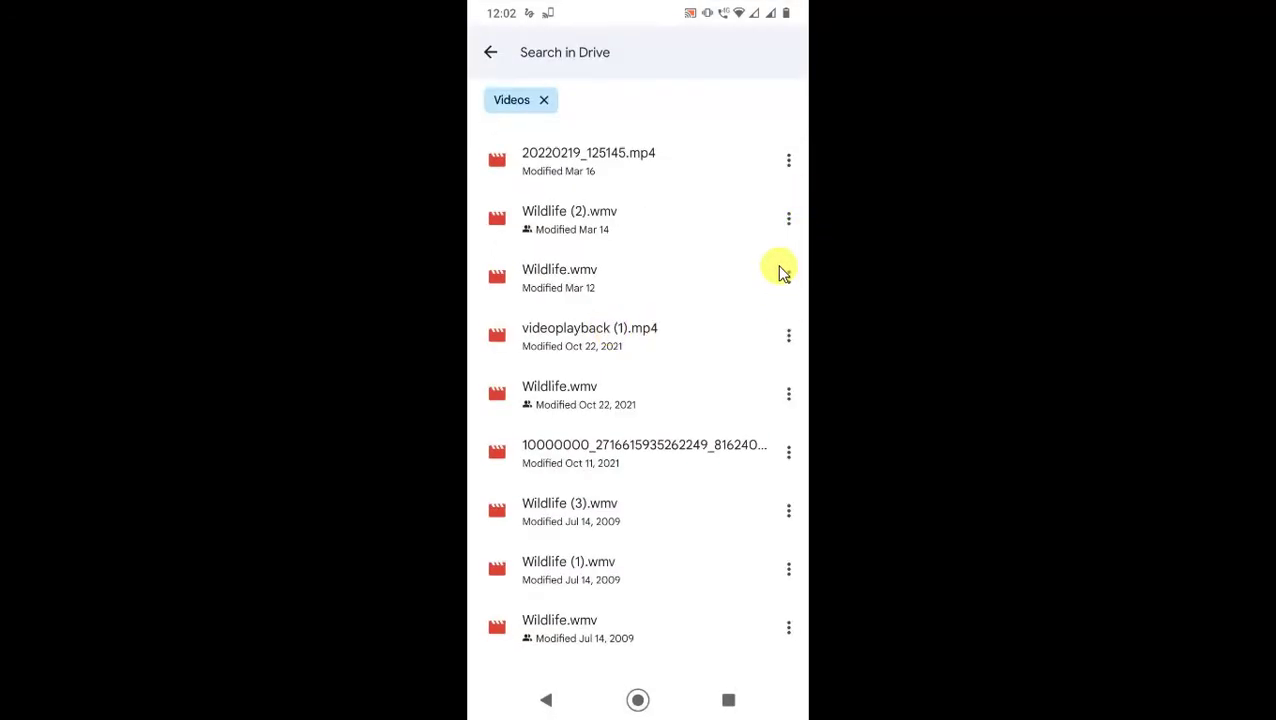
- Share Wildlife.wmv with a suggested contact as Viewer, then return to My Drive
left_click(786, 275)
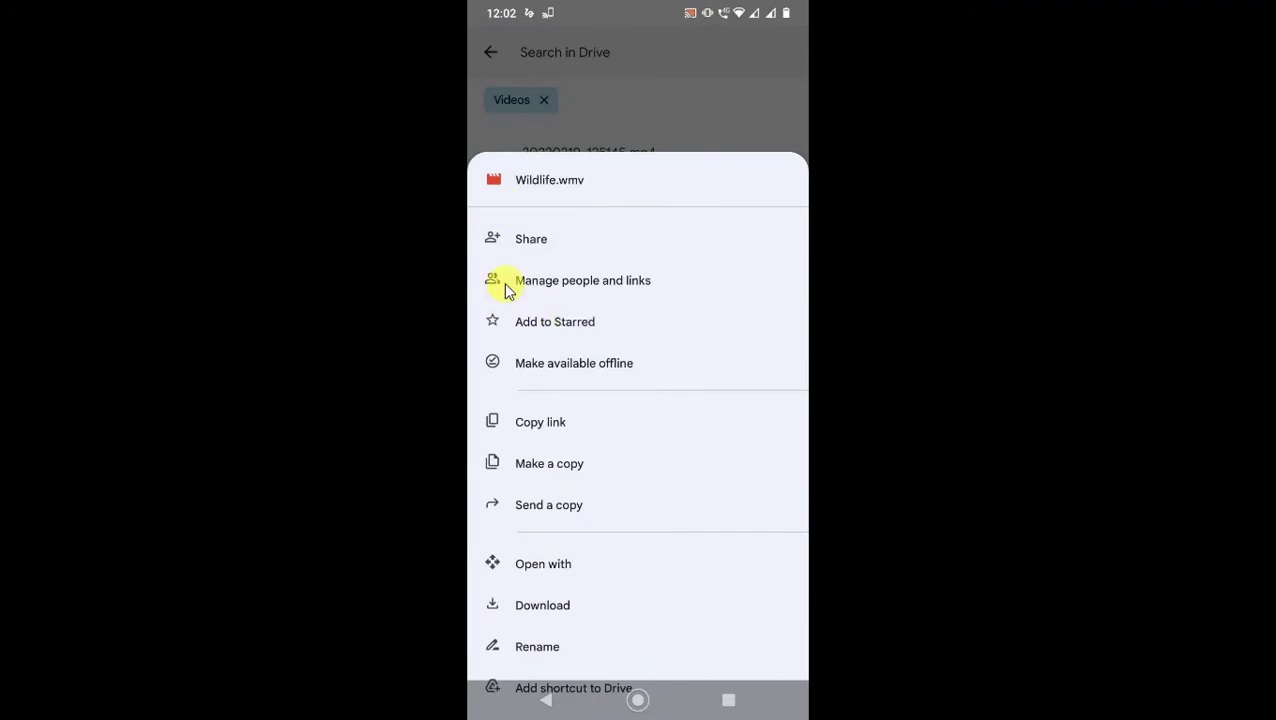
left_click(529, 240)
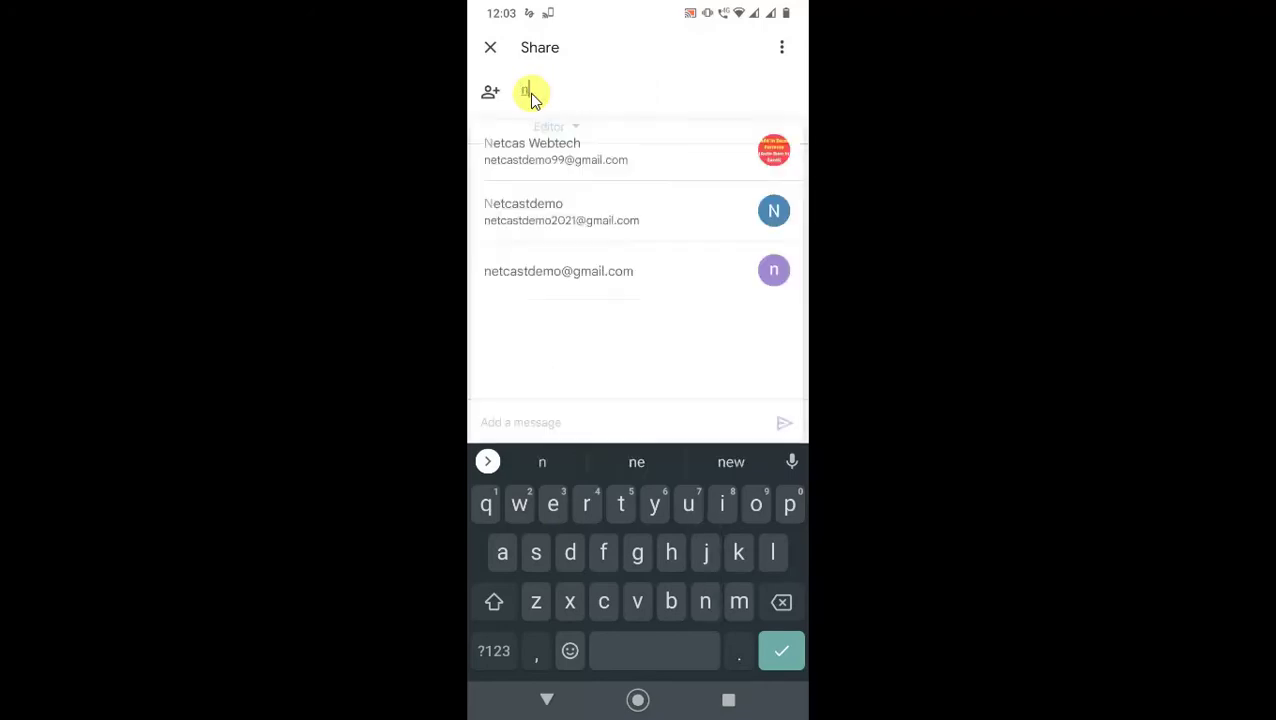
left_click(528, 112)
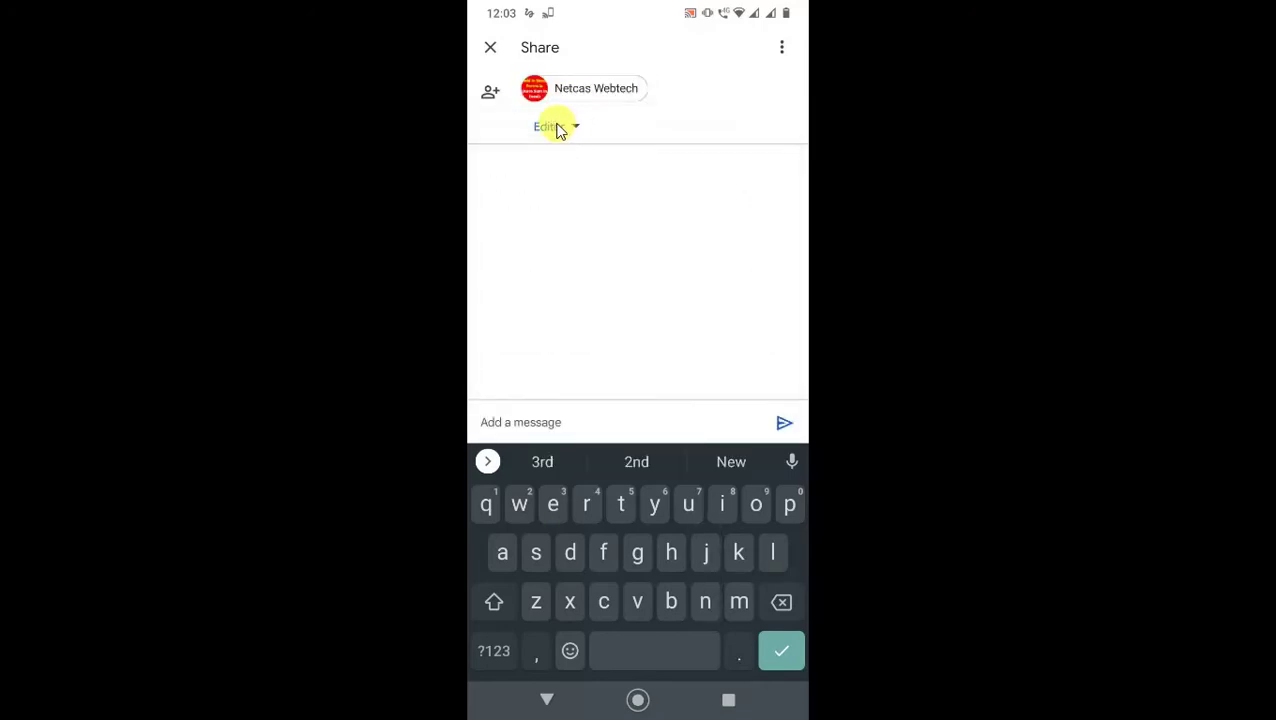
left_click(556, 128)
left_click(529, 156)
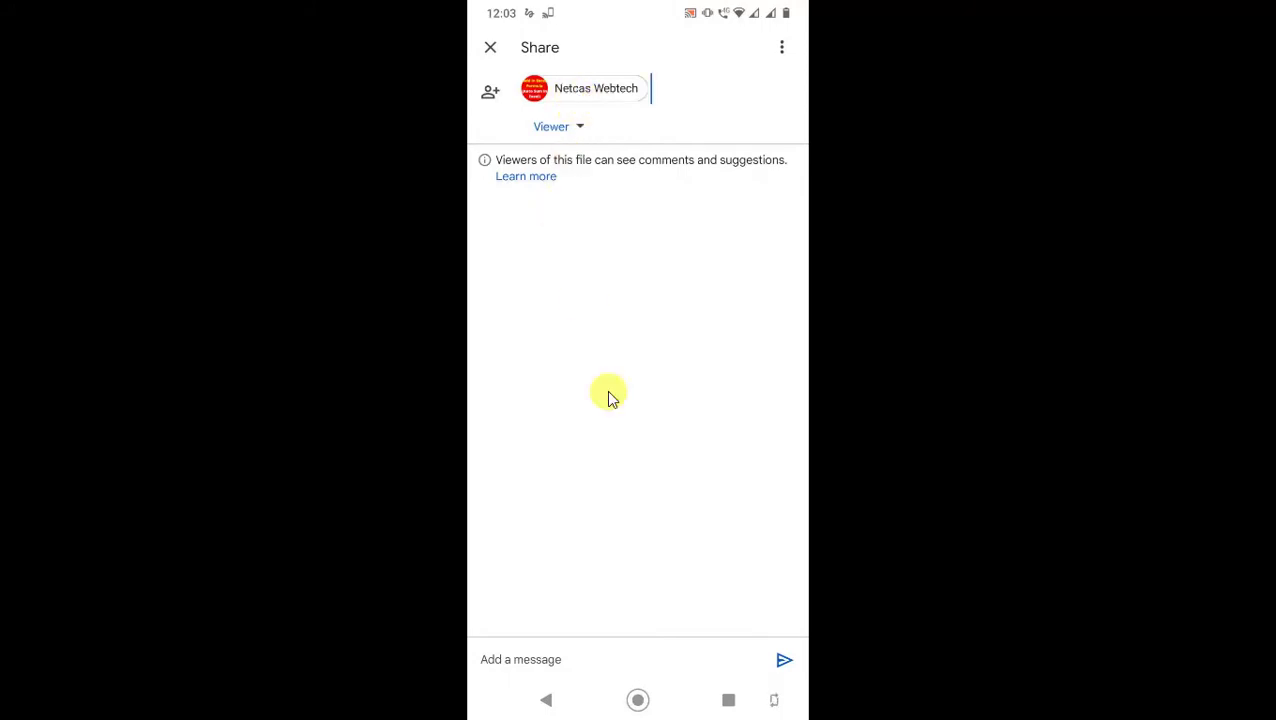
right_click(606, 337)
right_click(606, 337)
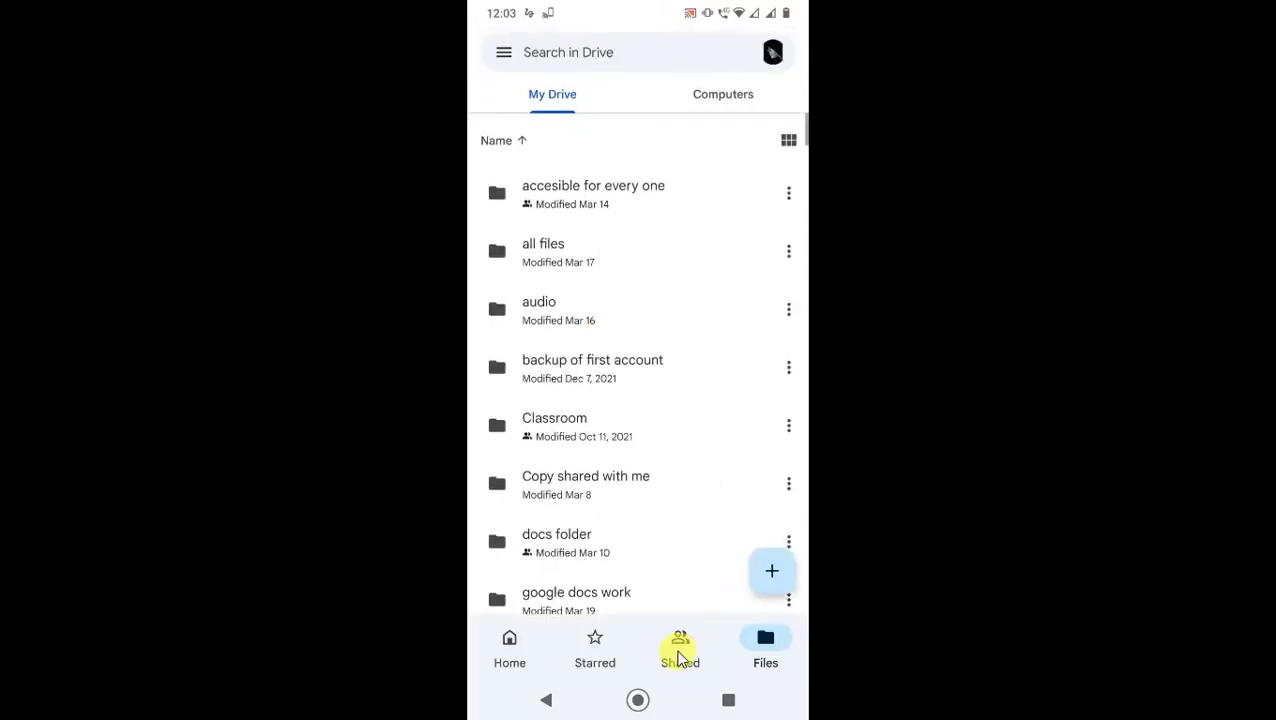
- Switch to the Shared tab listing items shared with the account by date
left_click(679, 650)
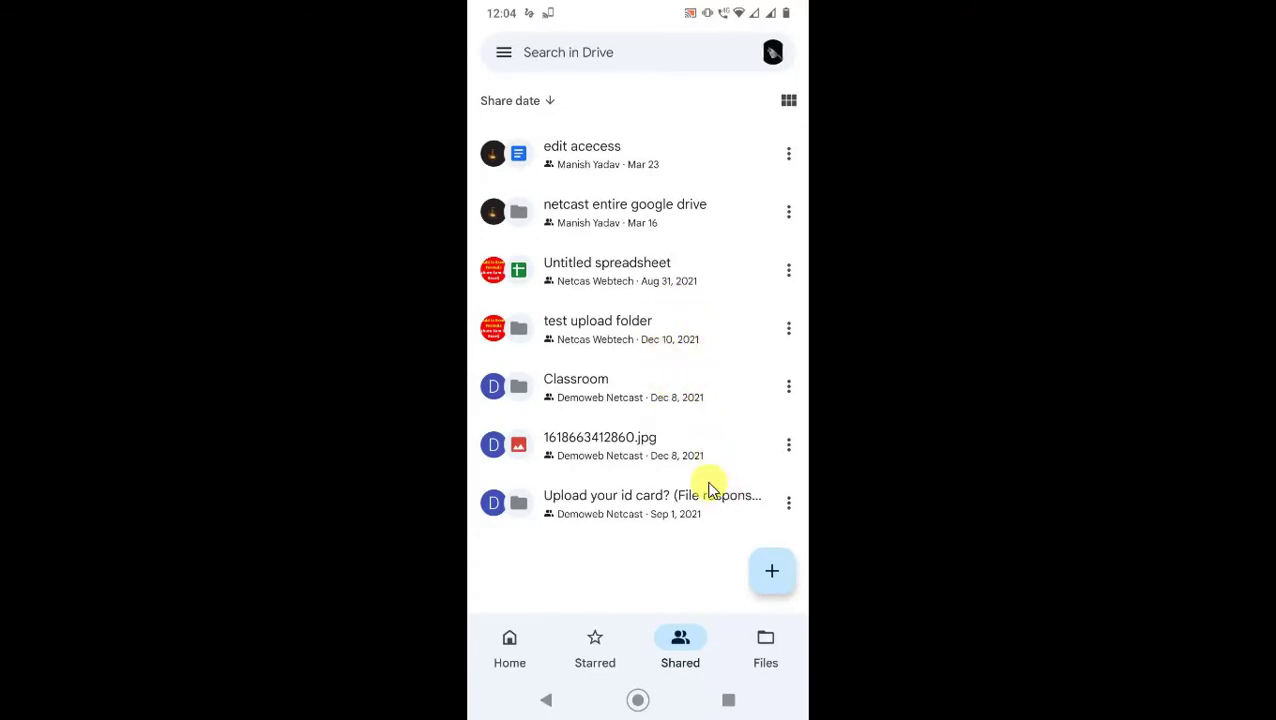
- Launch Files from the home screen's app drawer and open its Videos category
left_click(760, 648)
left_click(638, 700)
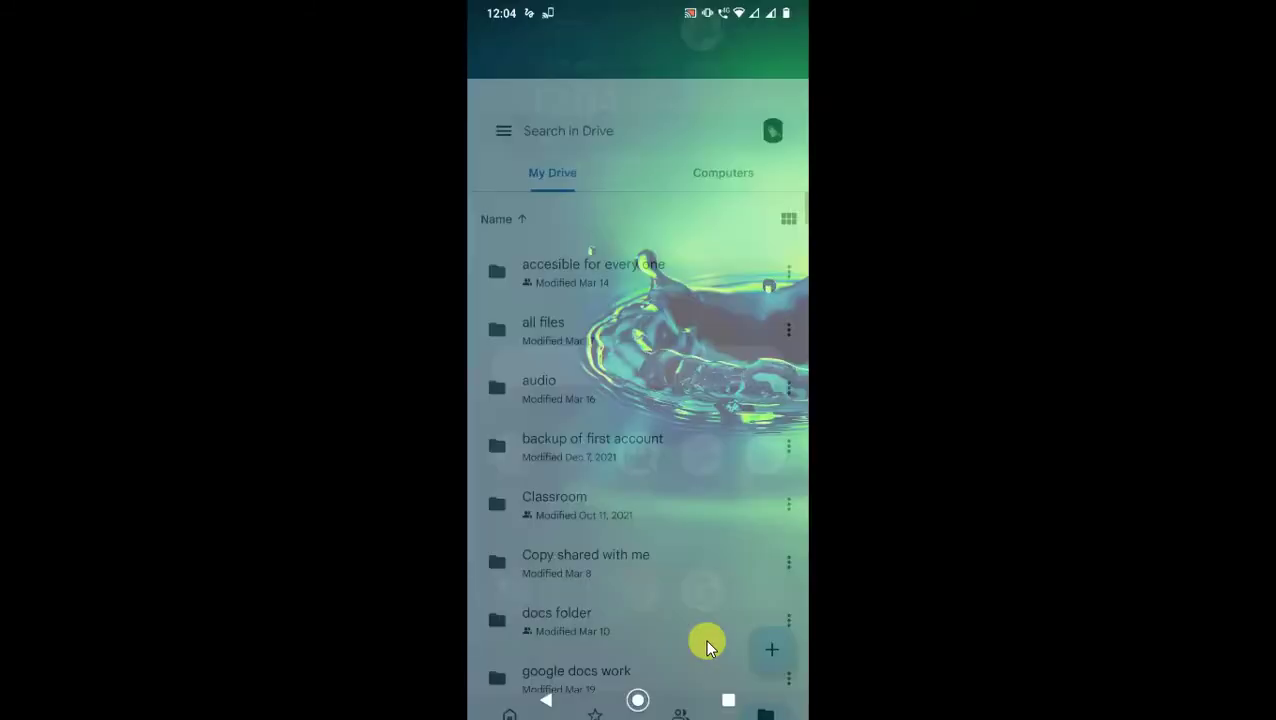
scroll(705, 639, "down", 2)
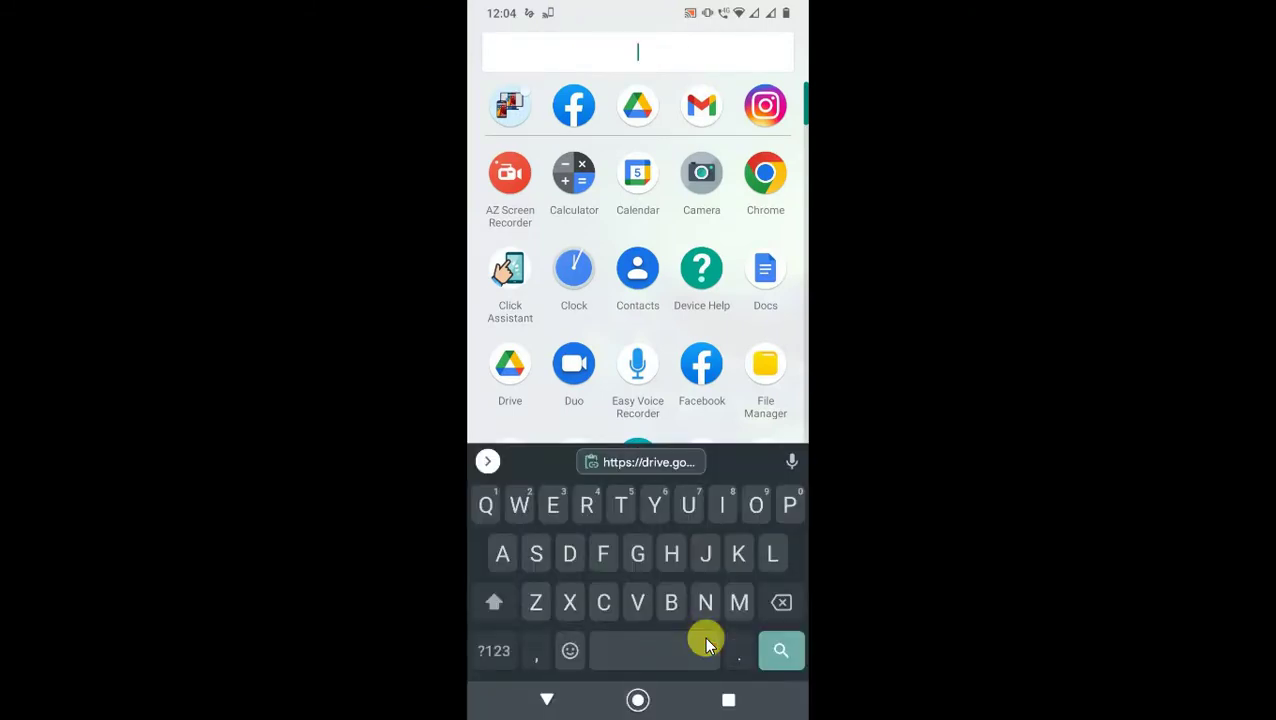
type("F")
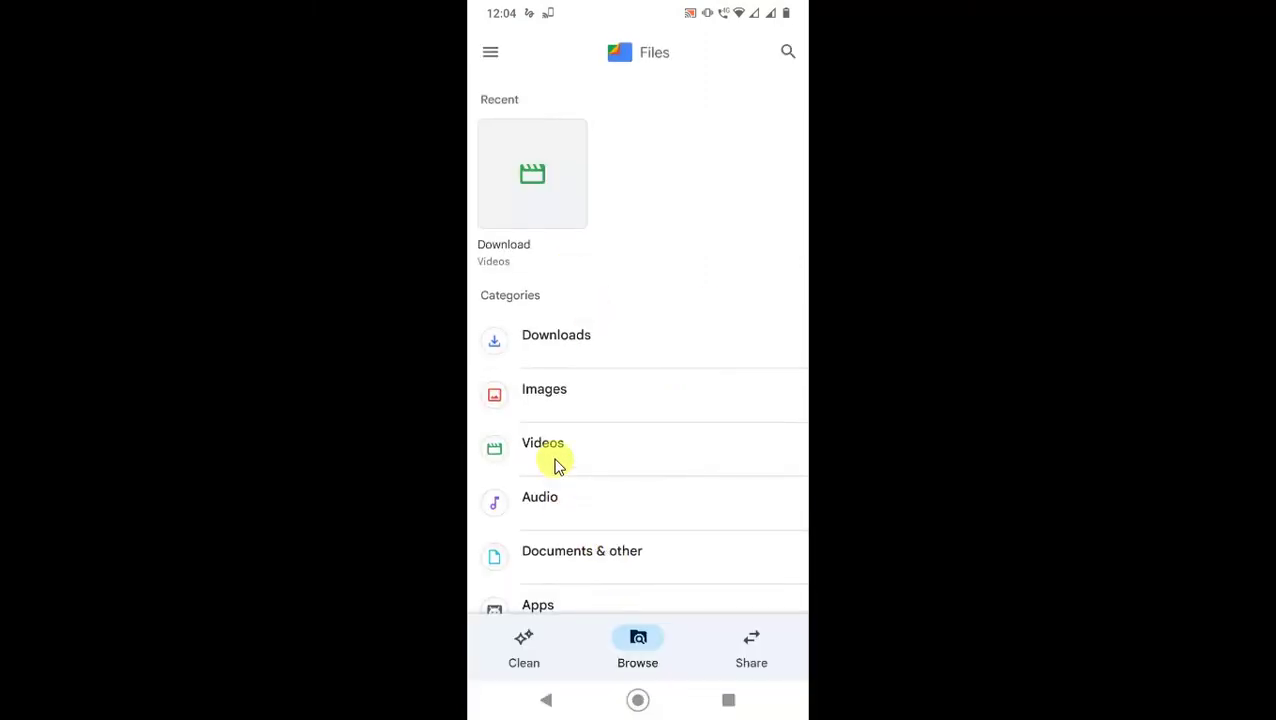
left_click(557, 462)
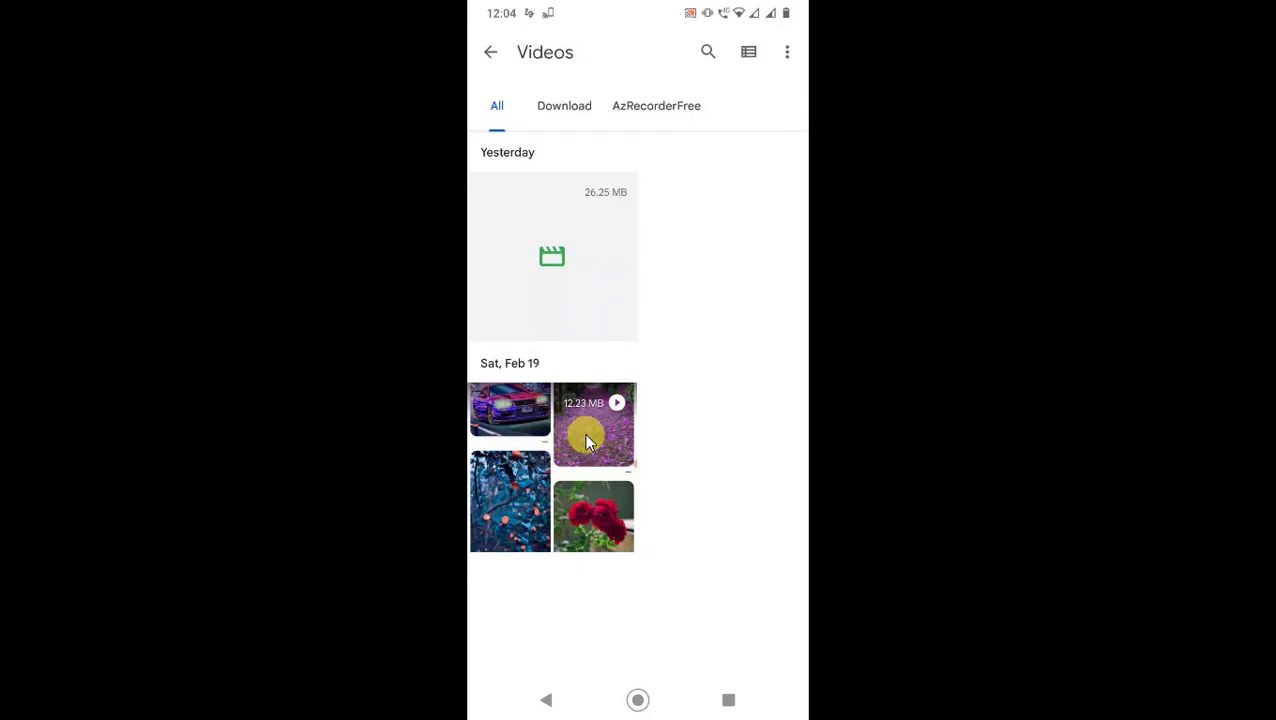
- Share yesterday's 26.25 MB Wildlife.wmv to Drive, bringing up the Save to Drive form
left_click(558, 279)
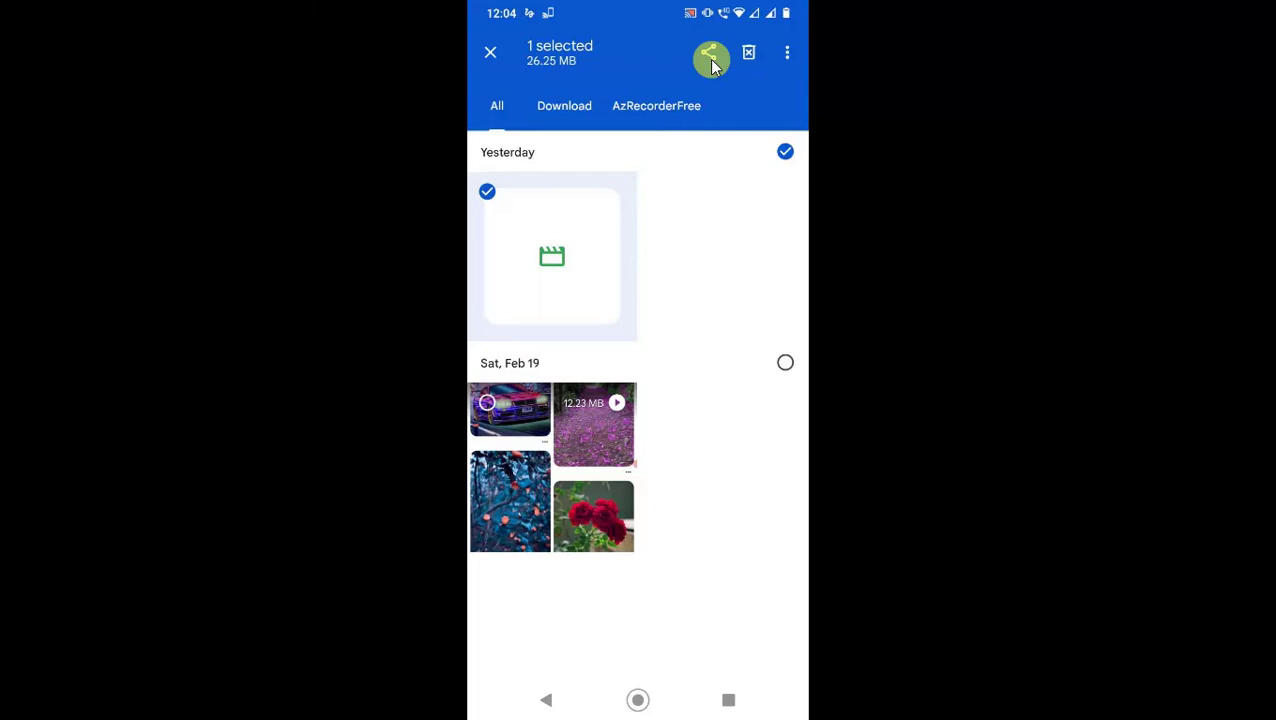
left_click(708, 54)
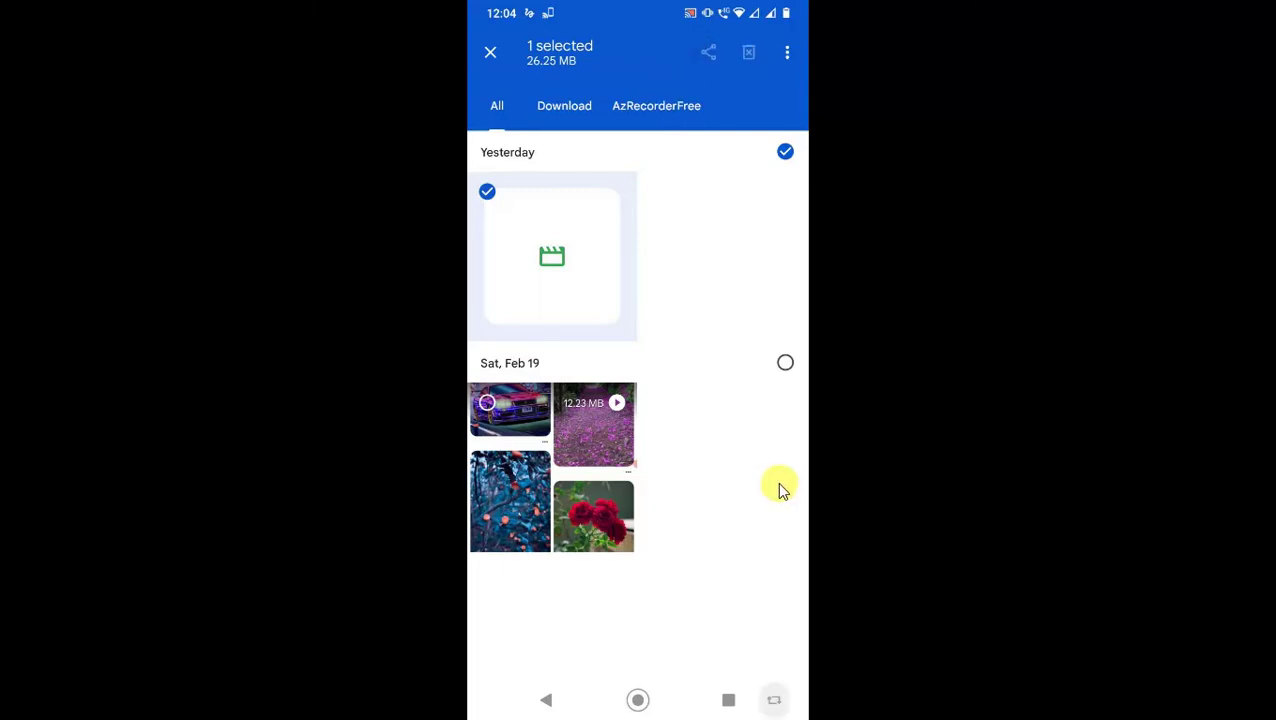
left_click_drag(708, 568, 672, 387)
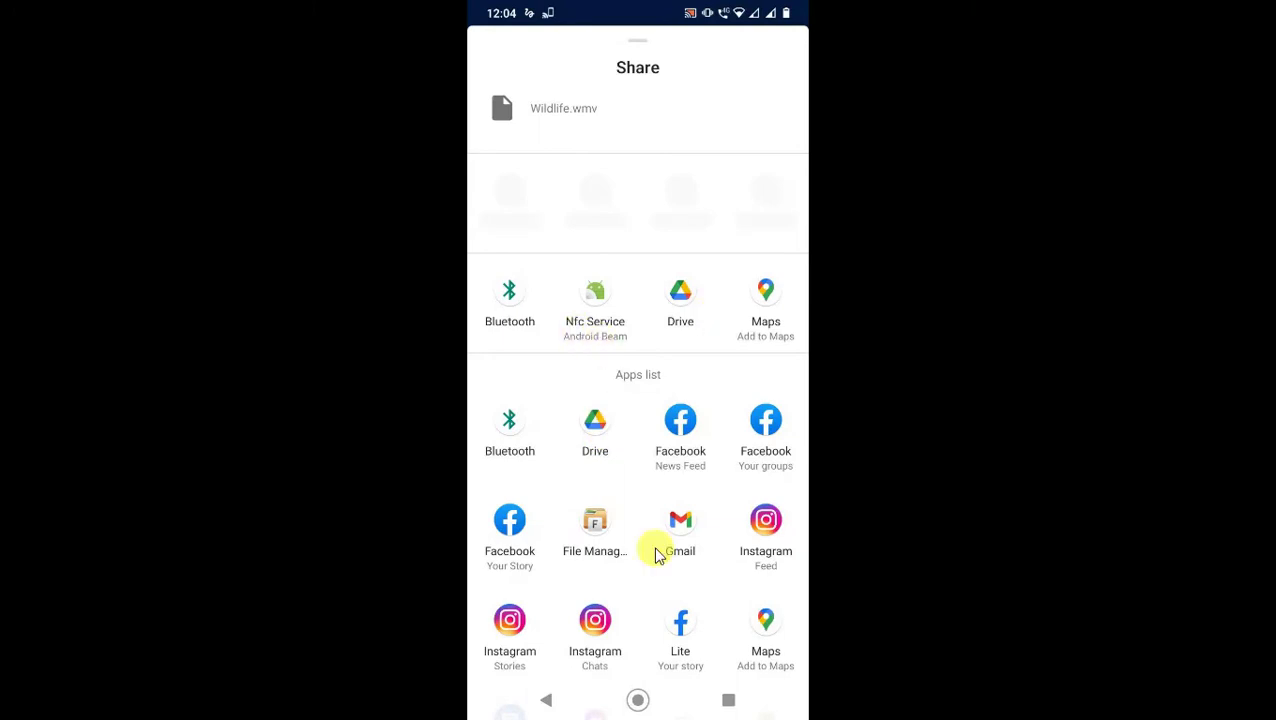
left_click_drag(686, 567, 601, 498)
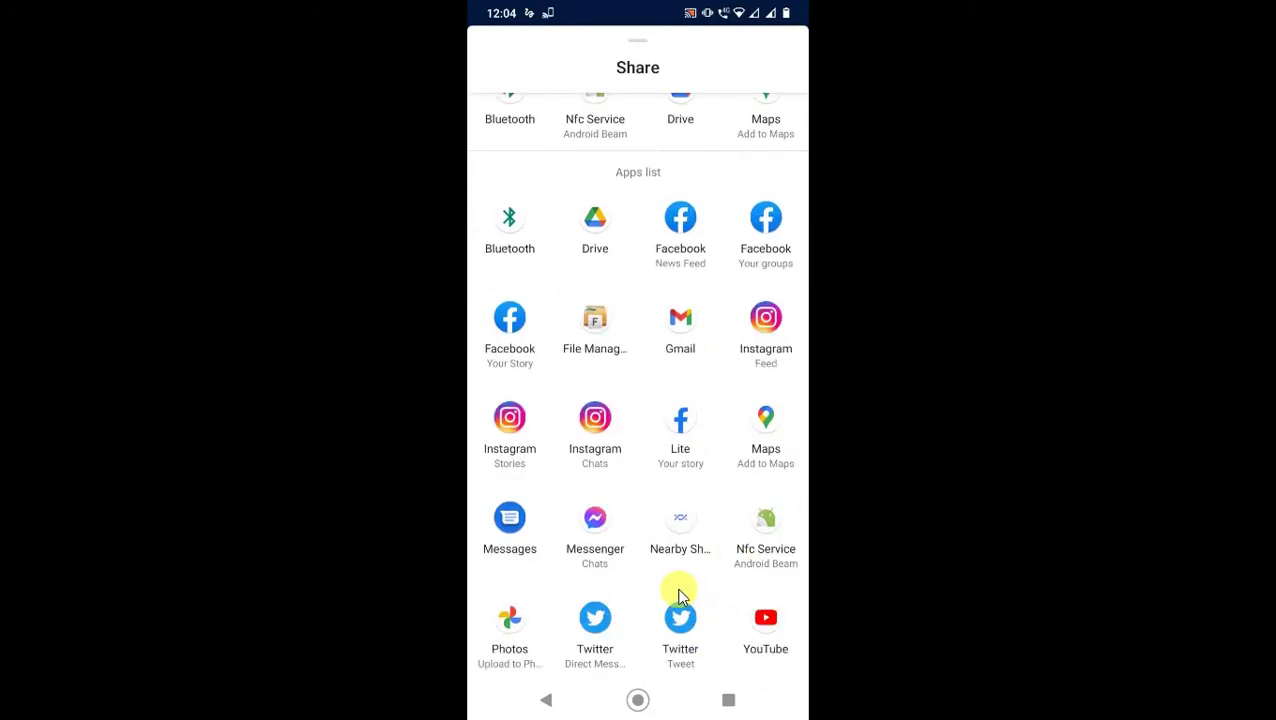
scroll(679, 596, "up", 3)
left_click(594, 425)
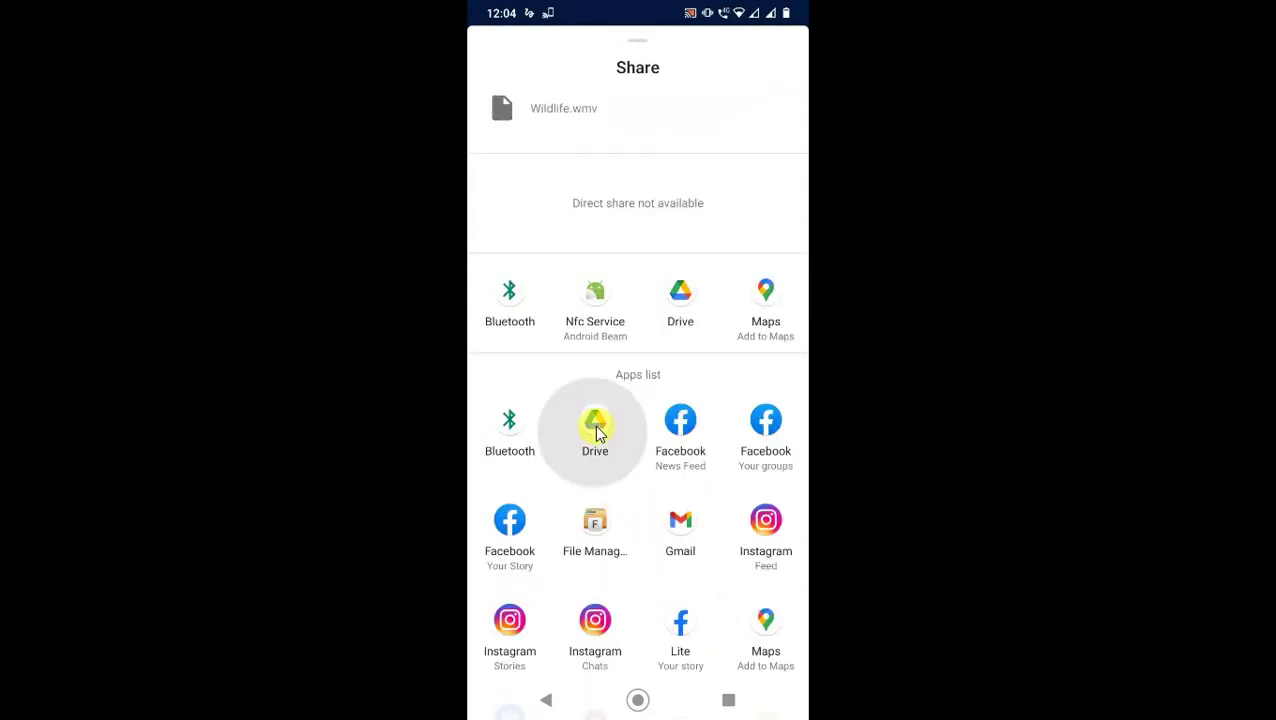
left_click(530, 121)
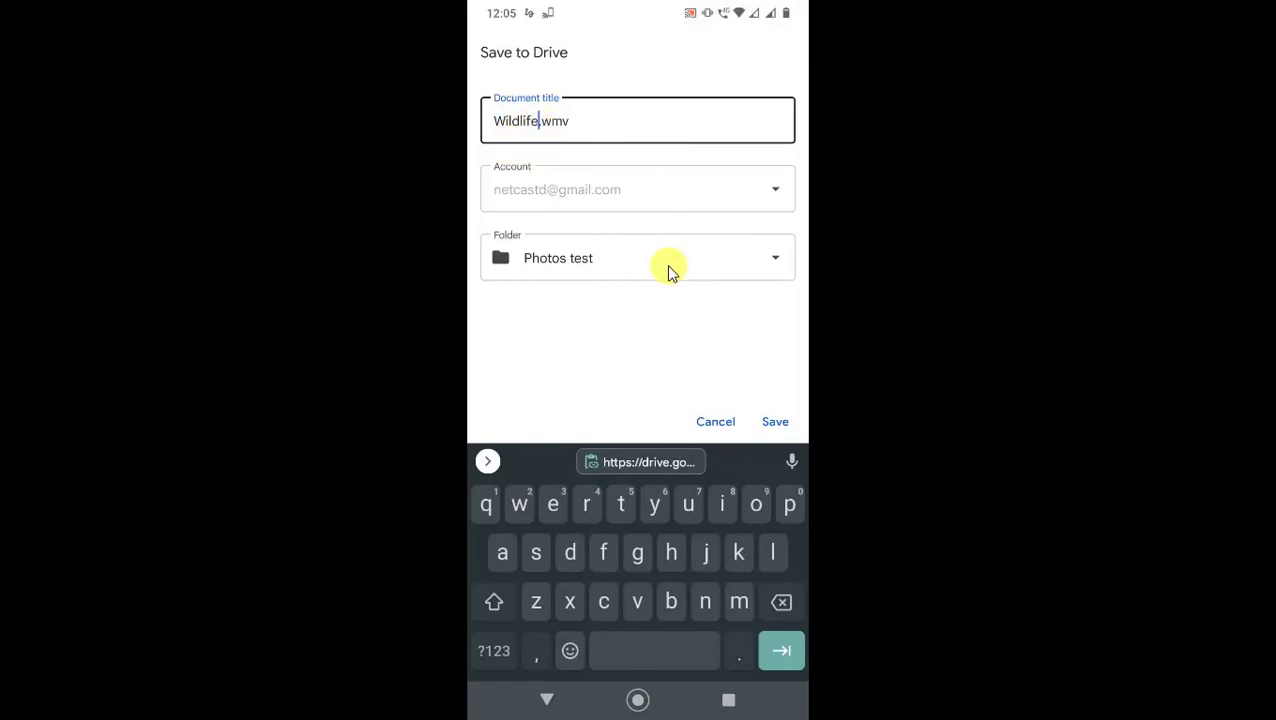
- Change the destination from Photos test to My Drive's audio folder and save Wildlife.wmv
left_click(762, 259)
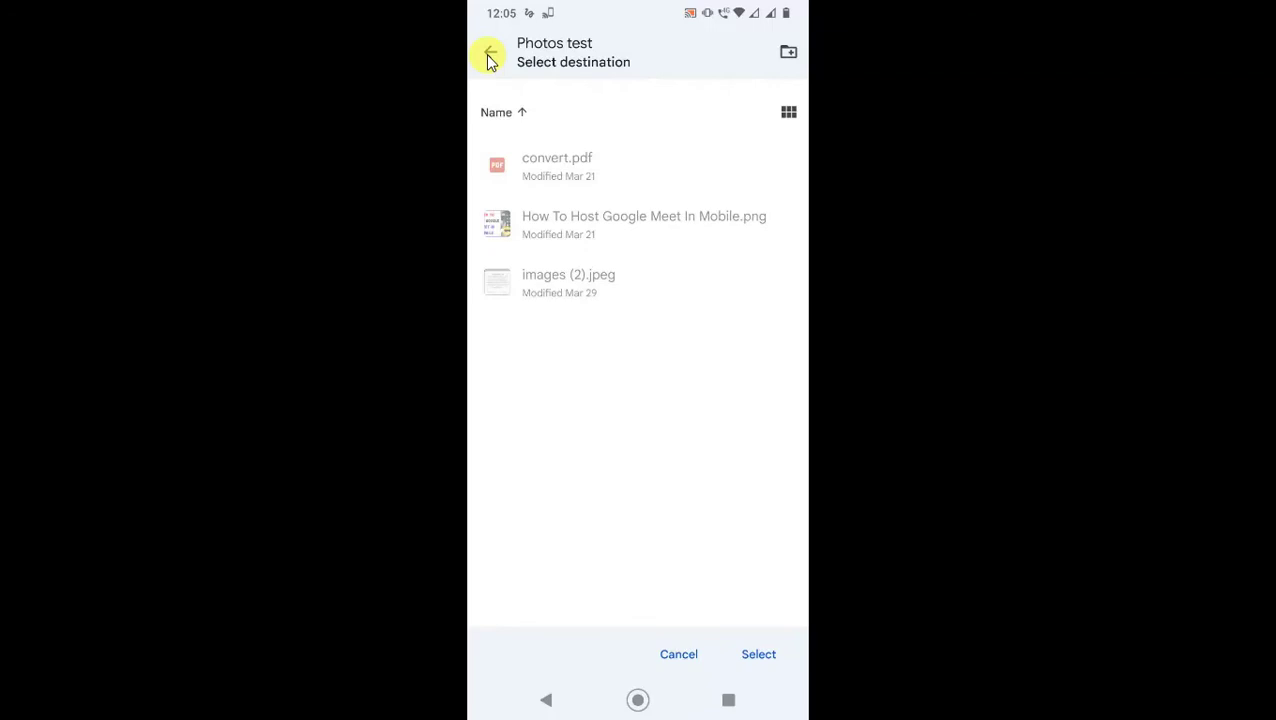
left_click(489, 55)
scroll(640, 380, "down", 5)
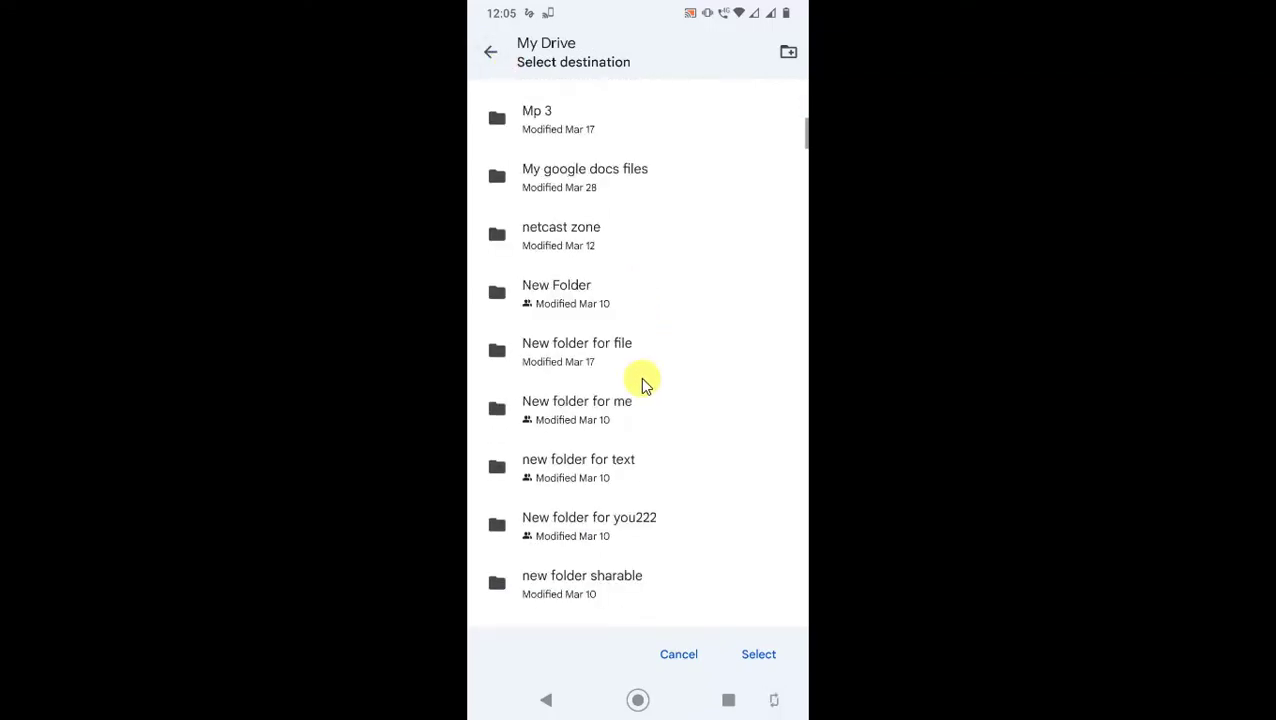
scroll(643, 385, "down", 5)
scroll(640, 385, "up", 10)
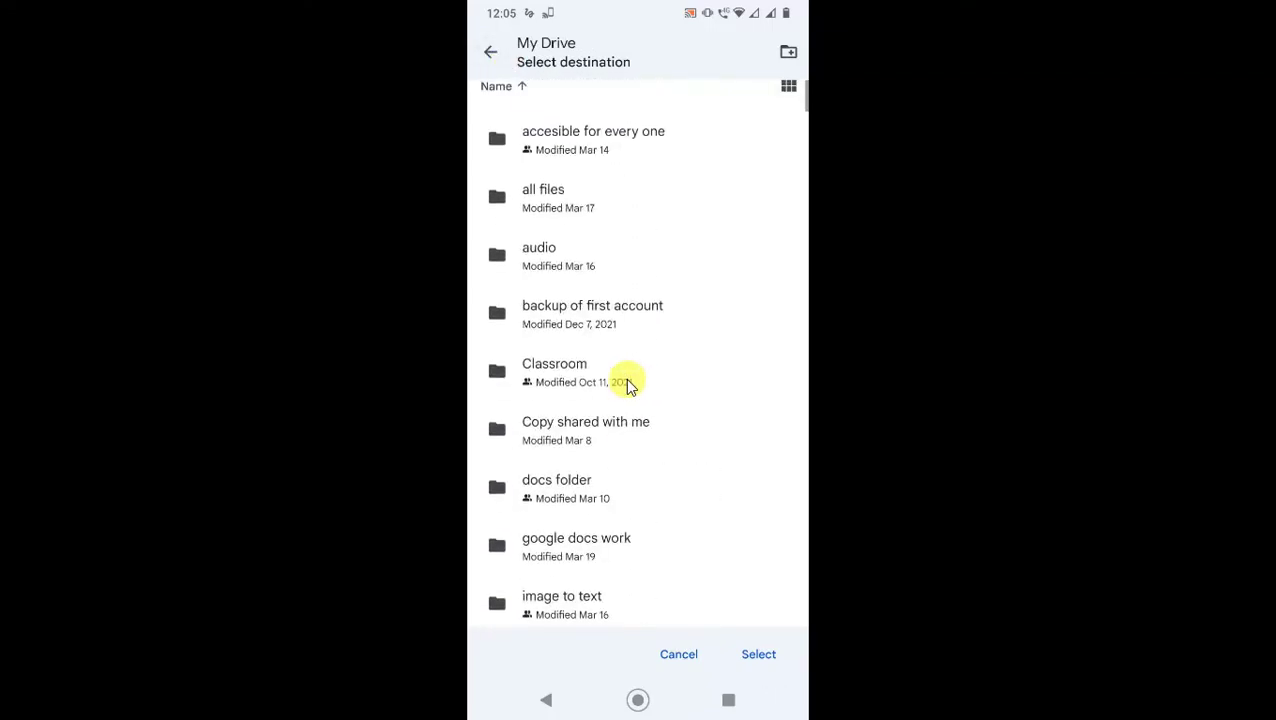
scroll(625, 382, "down", 8)
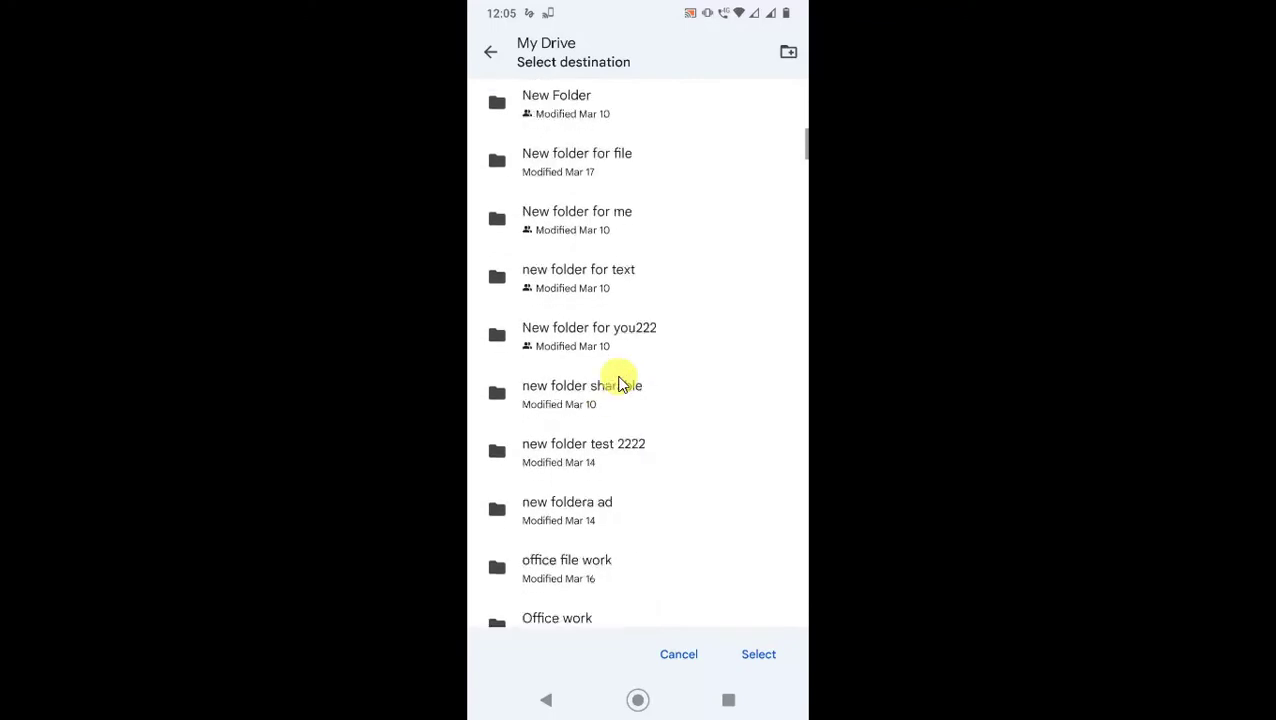
scroll(632, 207, "up", 8)
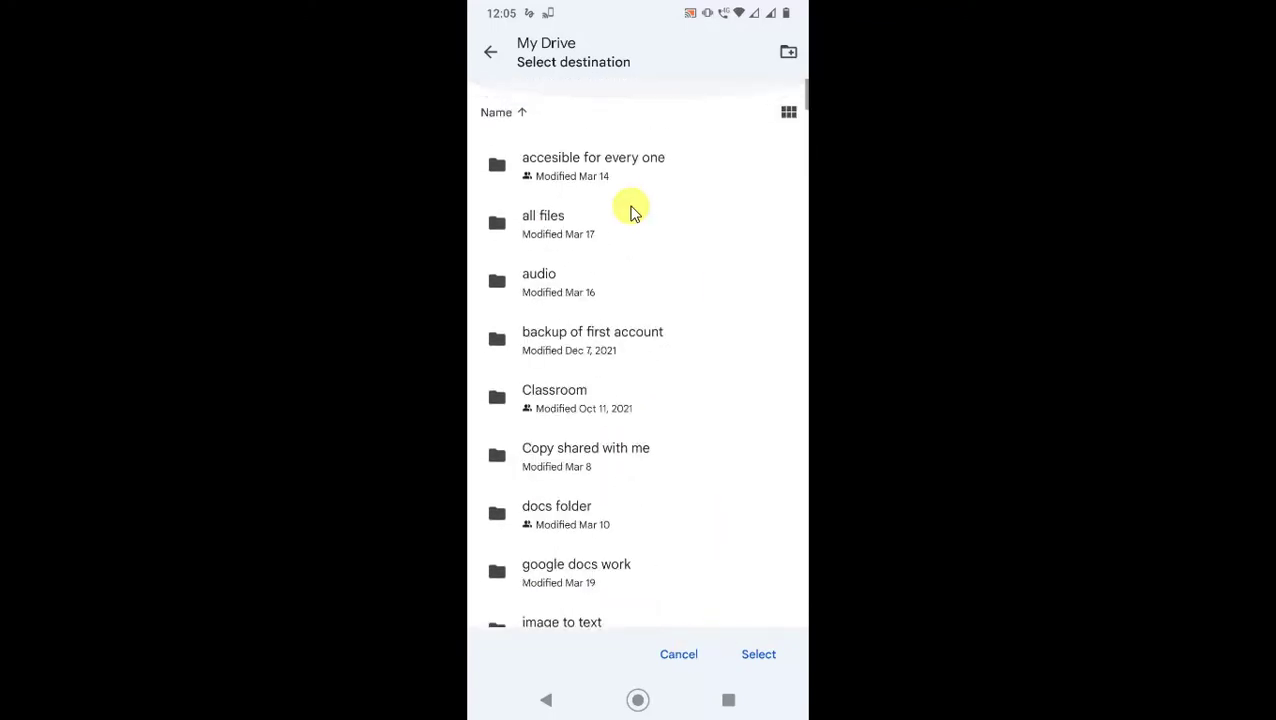
scroll(570, 303, "down", 2)
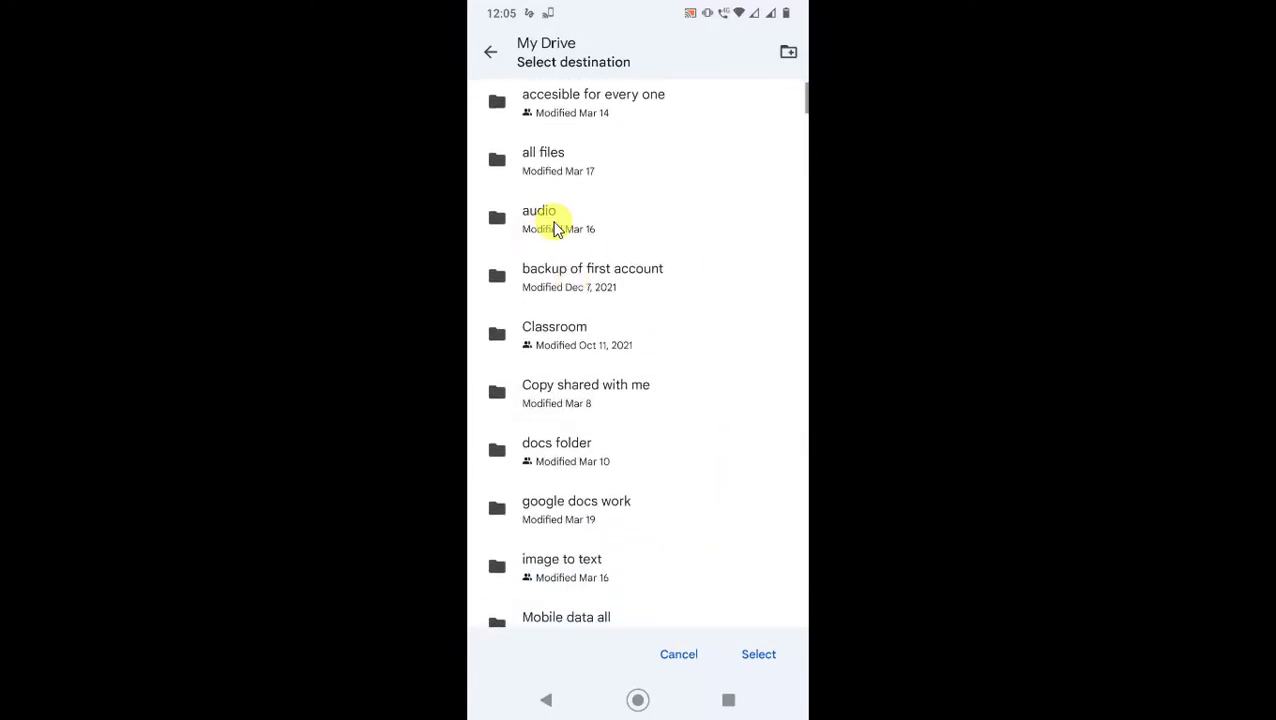
left_click(552, 224)
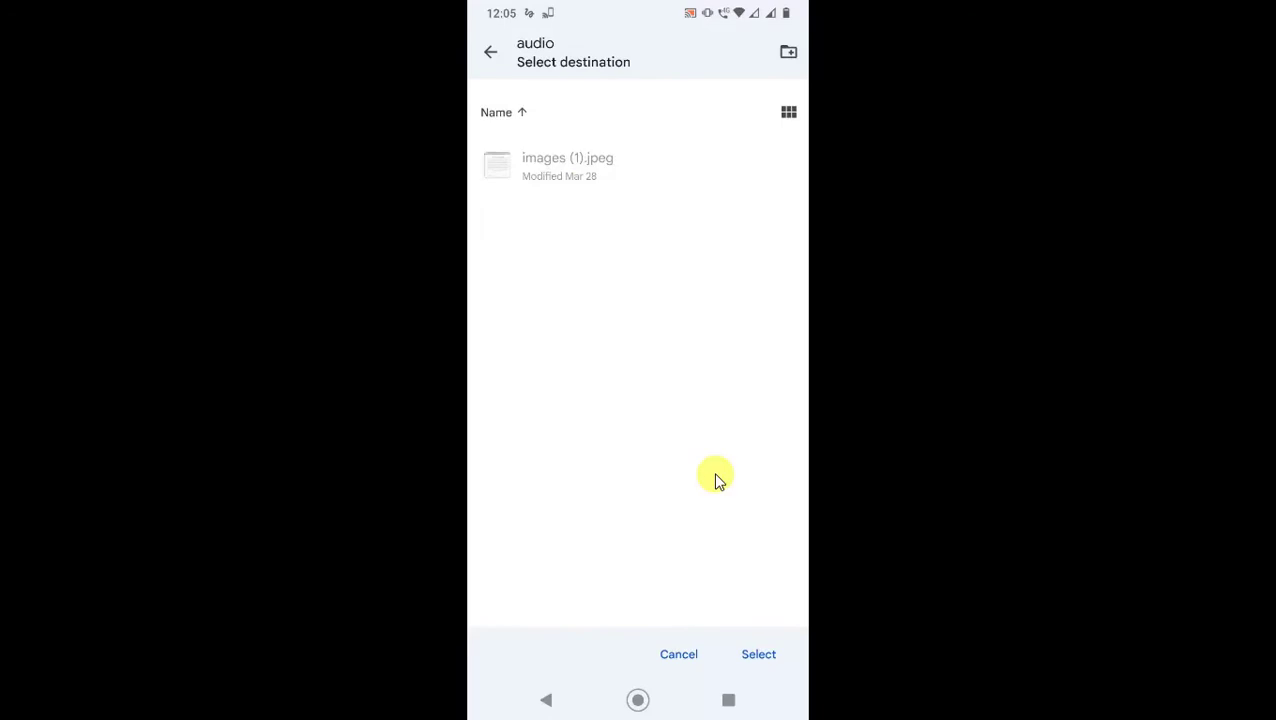
left_click(745, 645)
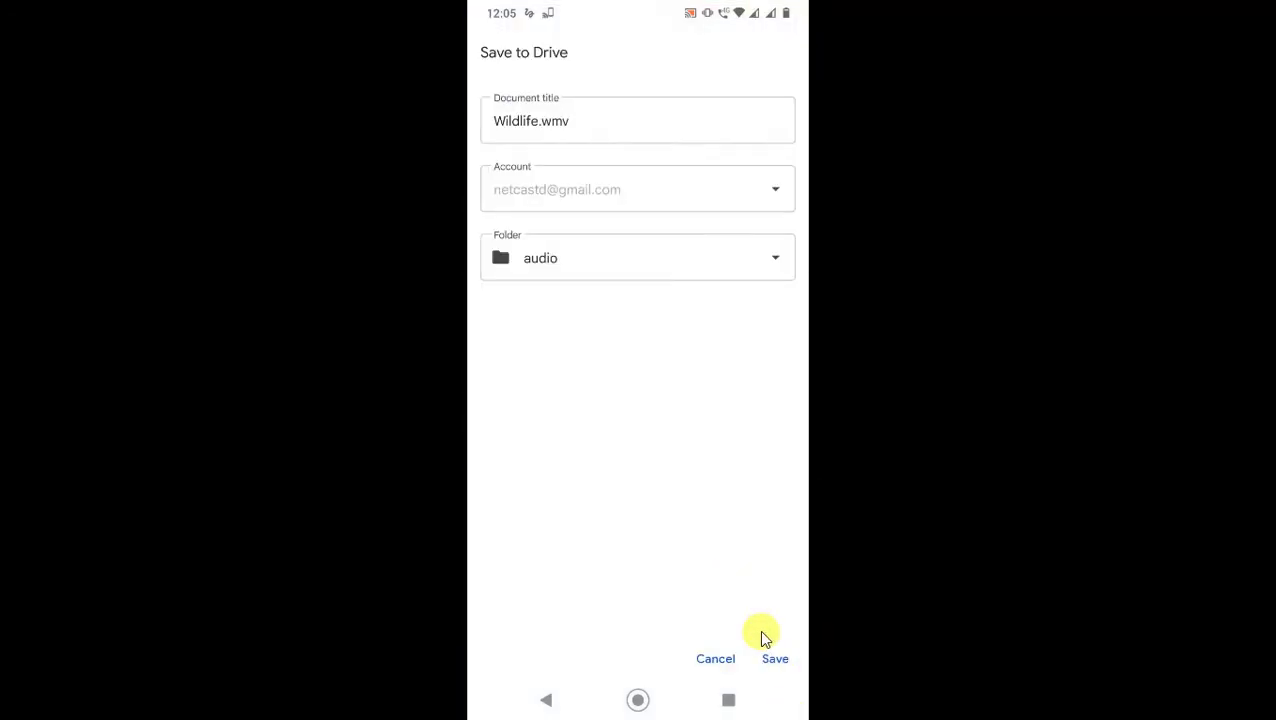
left_click(758, 640)
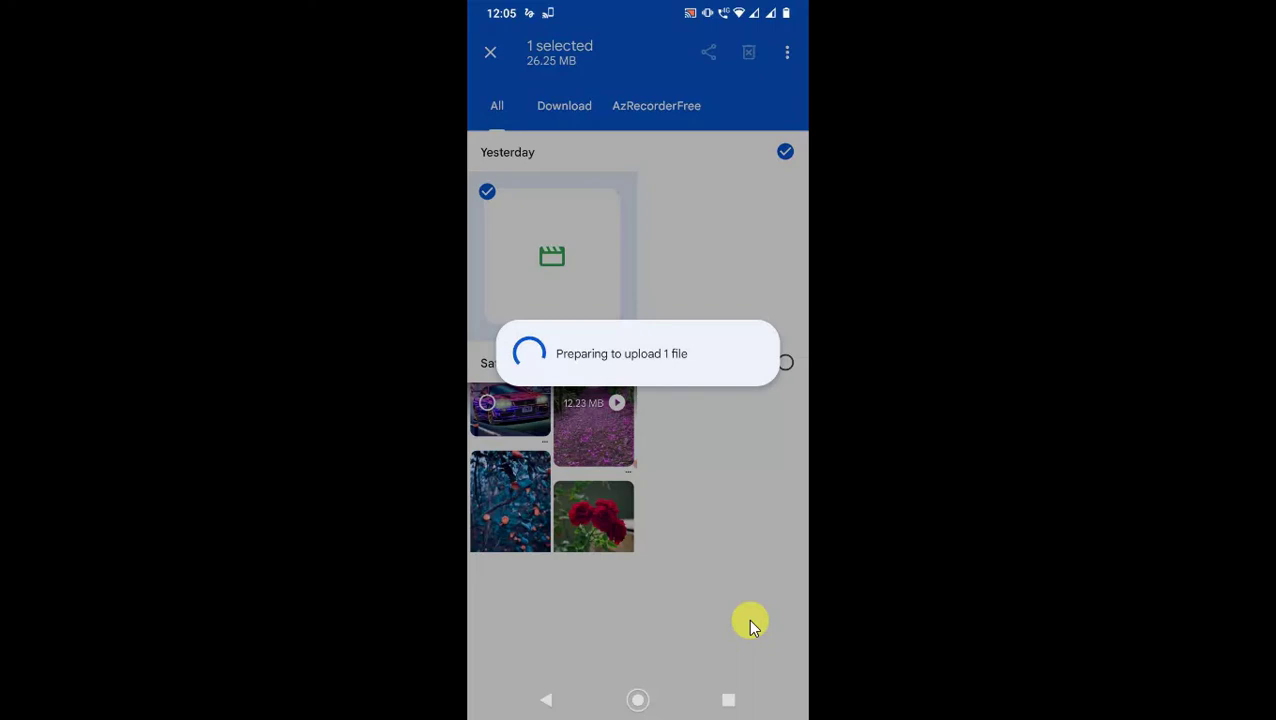
- Check Wildlife.wmv uploading in Drive's audio folder, then go home and close the phone mirror
scroll(753, 598, "down", 1)
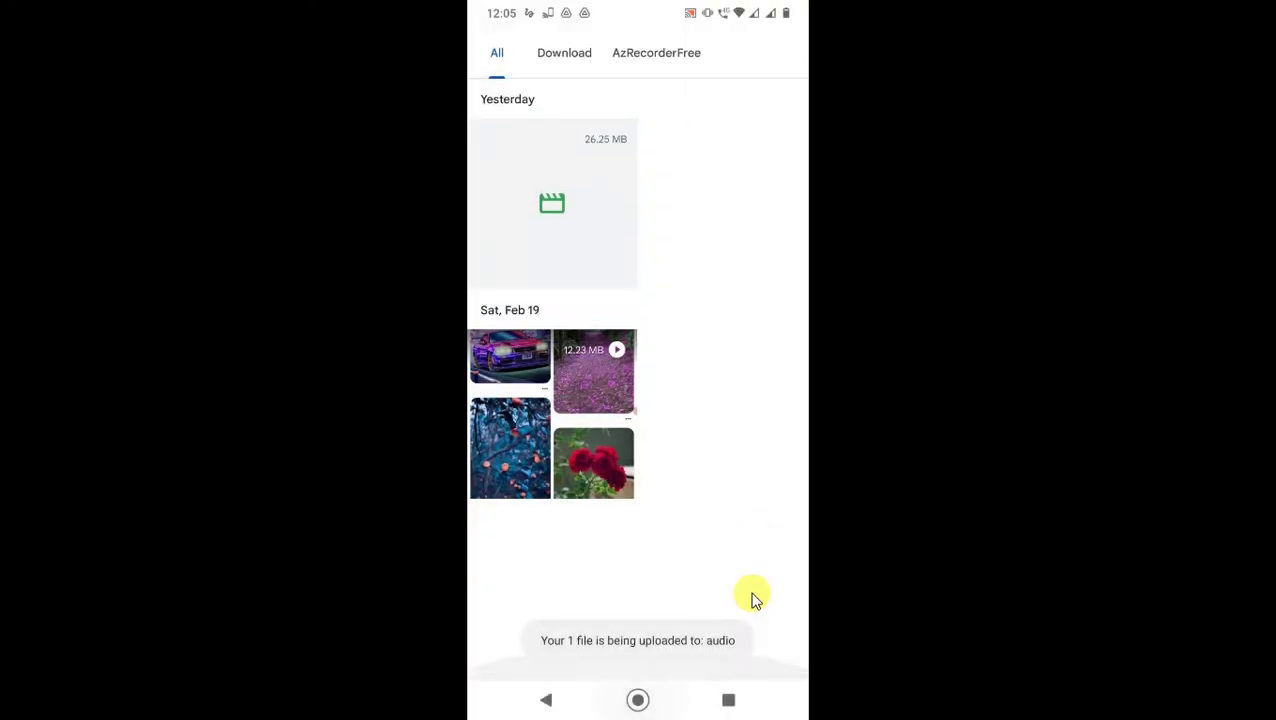
key("alt+Tab")
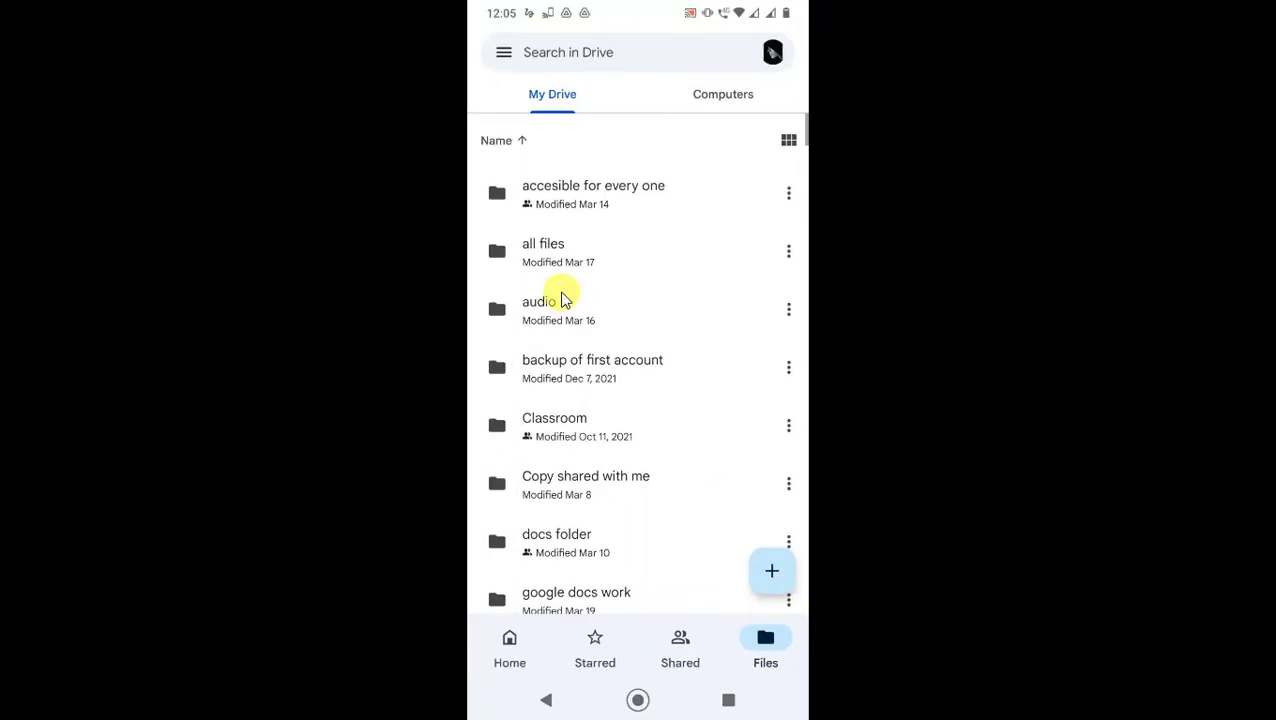
left_click(560, 300)
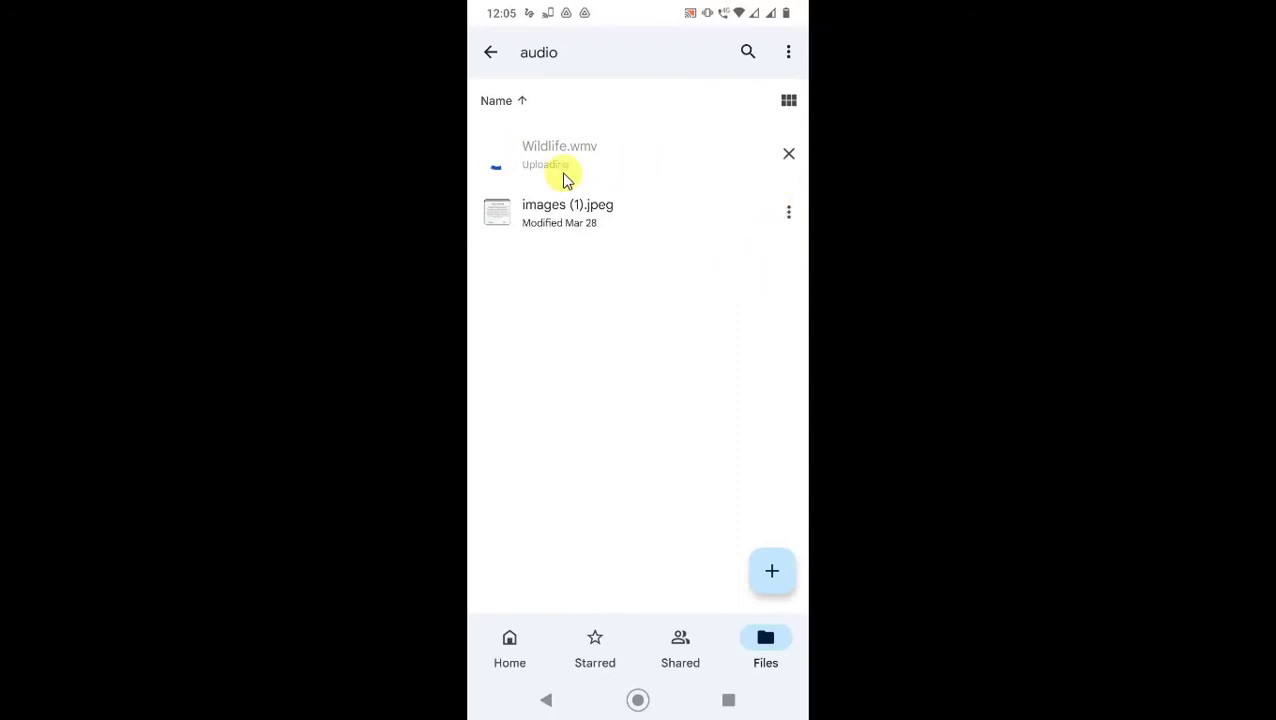
key("super+h")
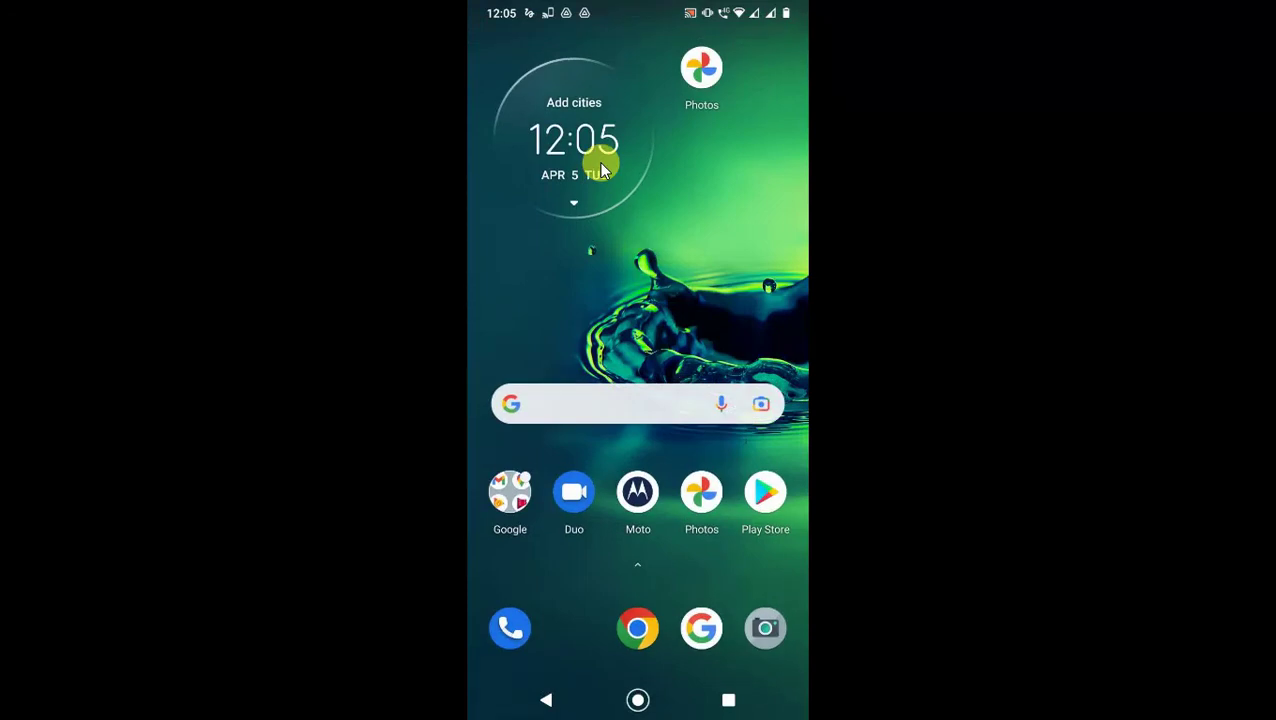
key("alt+F4")
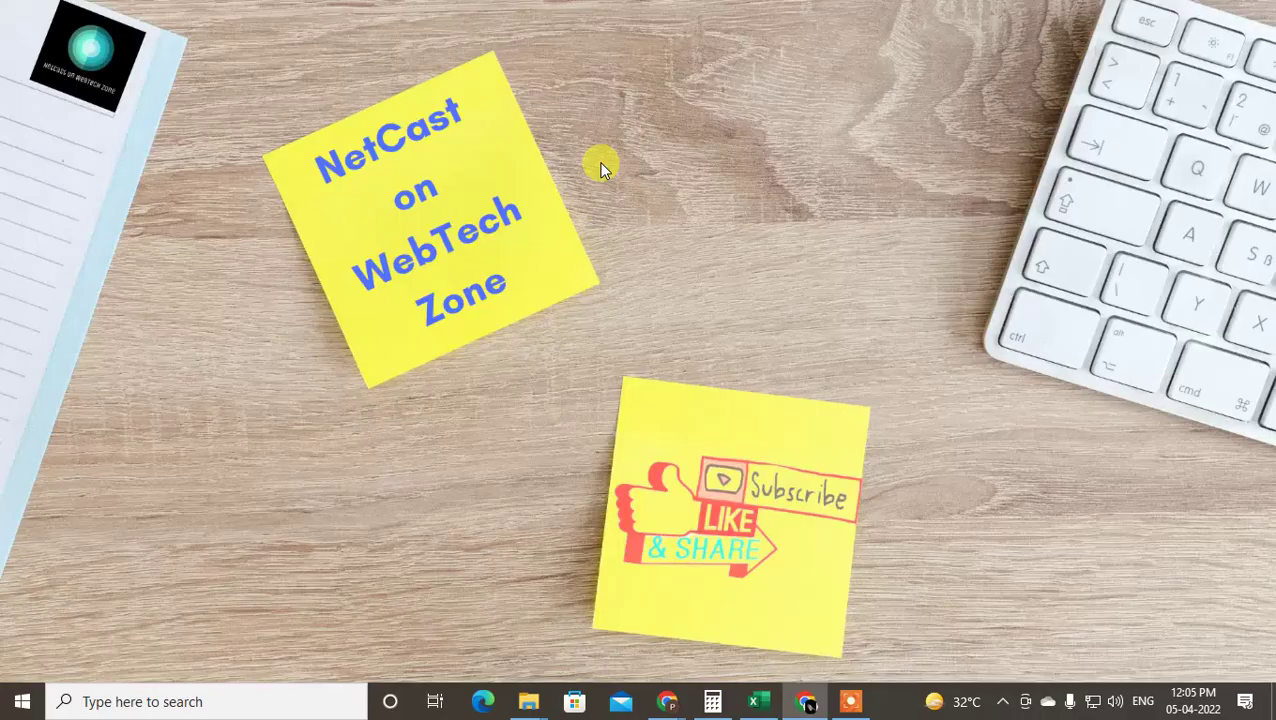